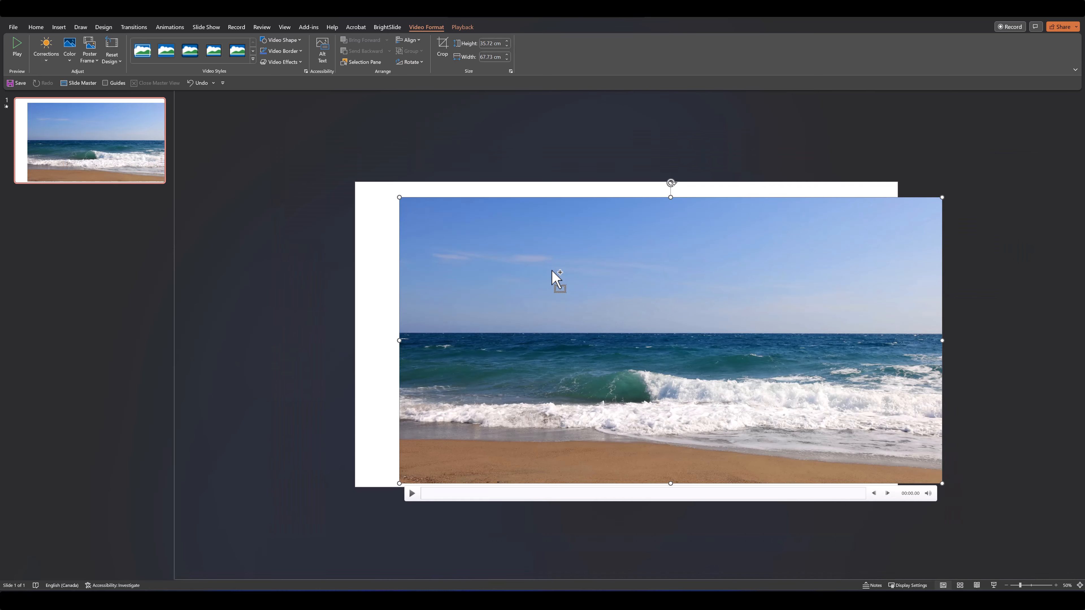
# Enlarge the wave video to the full slide height of 38.1 cm and centre it horizontally on the slide
pyautogui.moveTo(625, 315); pyautogui.dragTo(591, 305)
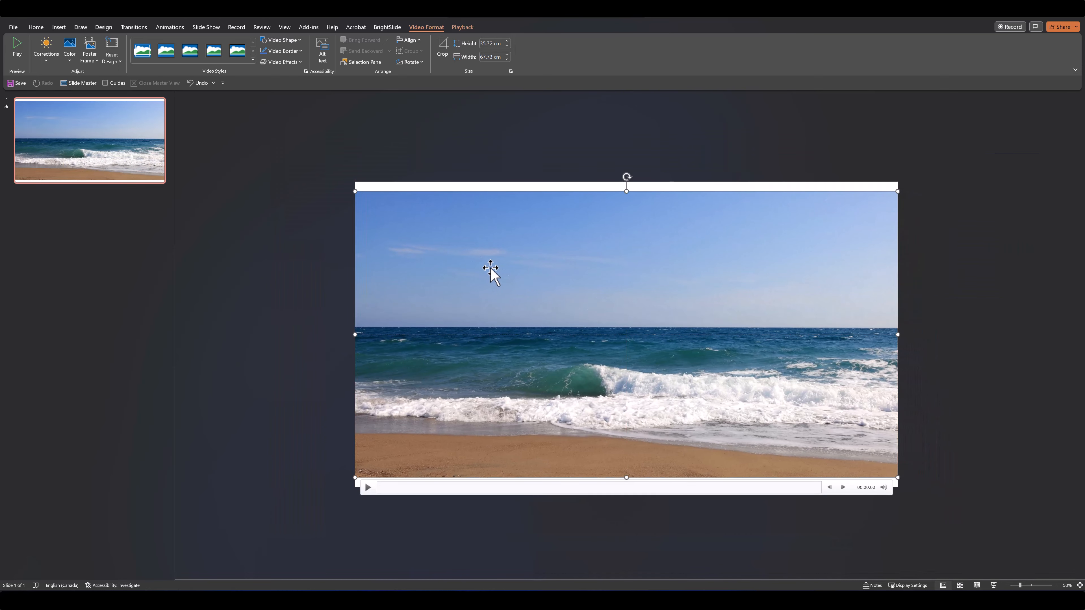
pyautogui.click(387, 27)
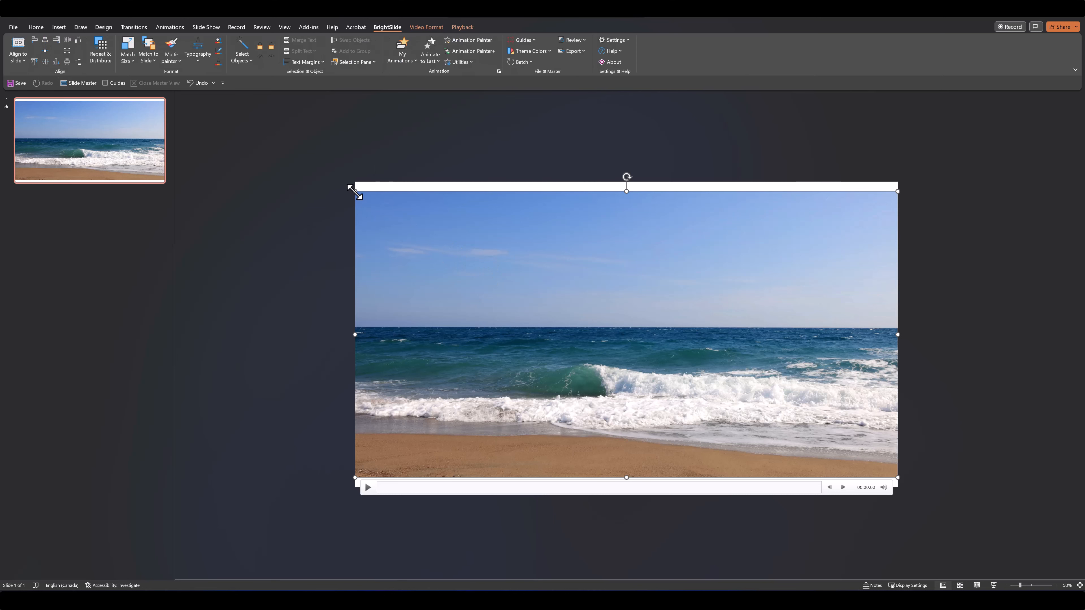
pyautogui.moveTo(355, 191); pyautogui.dragTo(335, 183)
pyautogui.moveTo(898, 477); pyautogui.dragTo(915, 487)
pyautogui.moveTo(626, 487); pyautogui.dragTo(617, 487)
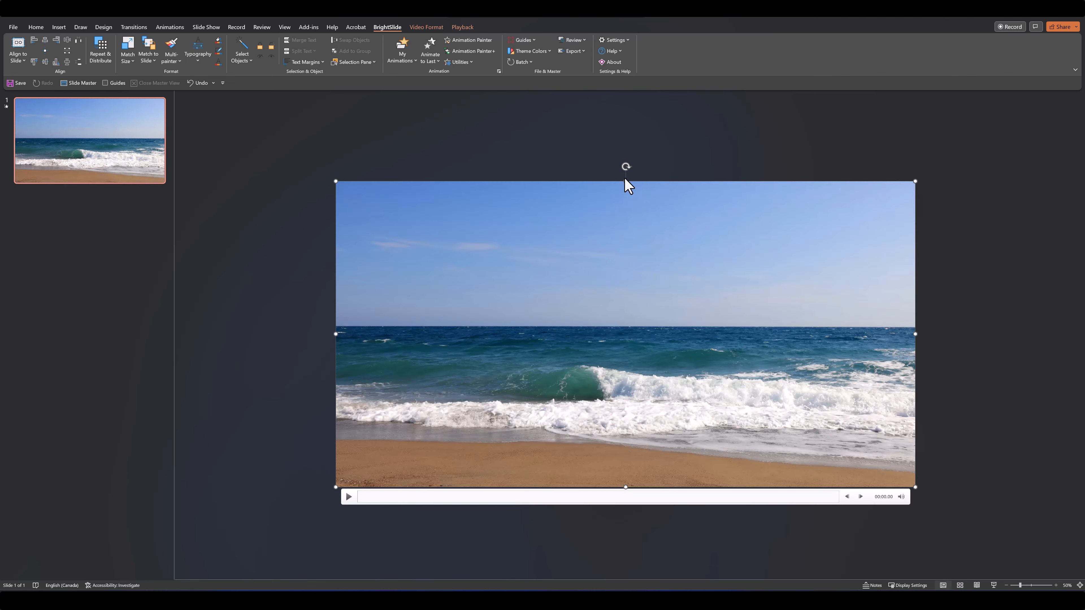
pyautogui.moveTo(625, 181)
pyautogui.mouseDown()
pyautogui.moveTo(620, 211)
pyautogui.moveTo(617, 175)
pyautogui.mouseUp()
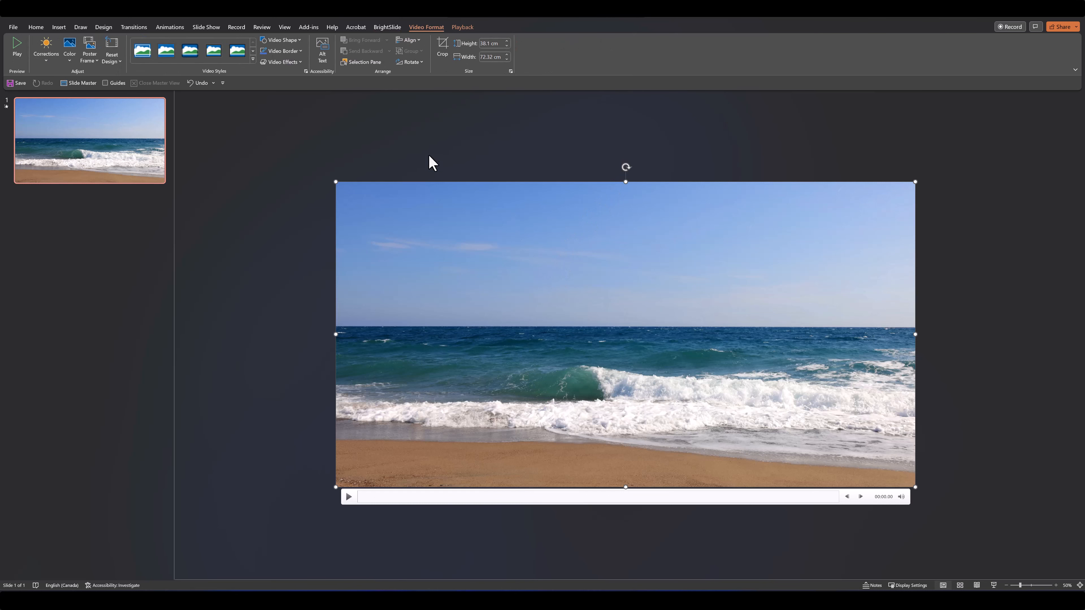
pyautogui.click(408, 40)
pyautogui.click(418, 70)
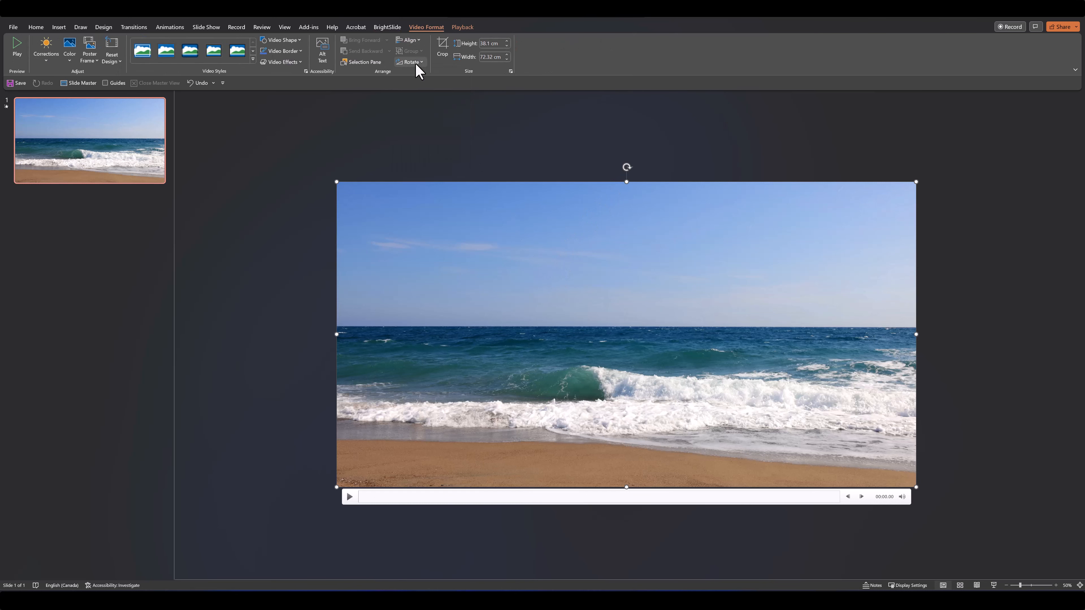
# Crop the overhanging left and right sides of the wave video to the slide edges
pyautogui.click(441, 45)
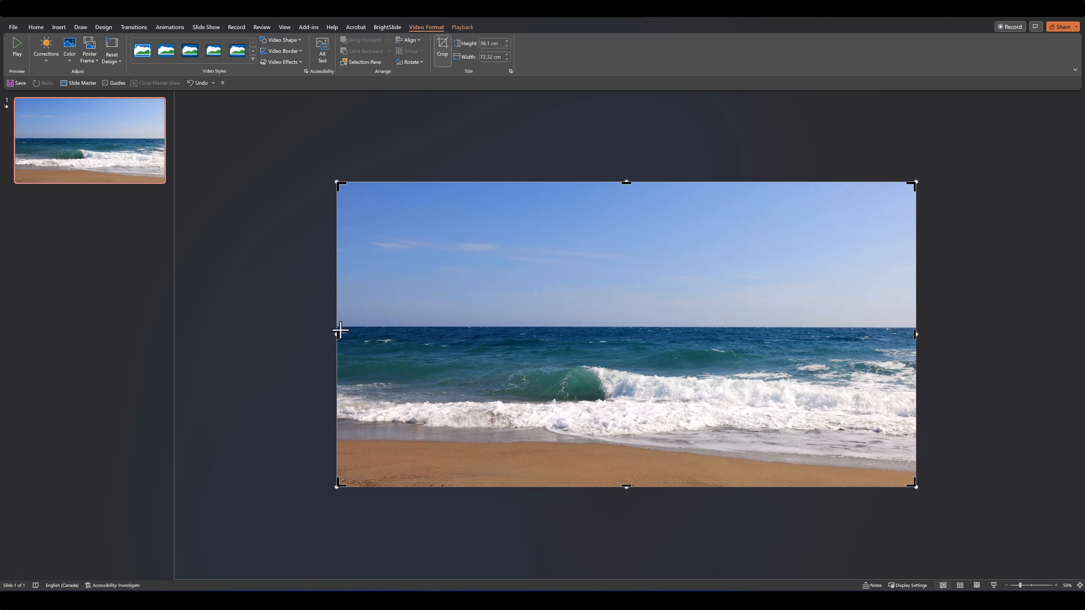
pyautogui.moveTo(340, 330)
pyautogui.mouseDown()
pyautogui.moveTo(421, 319)
pyautogui.moveTo(351, 310)
pyautogui.moveTo(356, 318)
pyautogui.mouseUp()
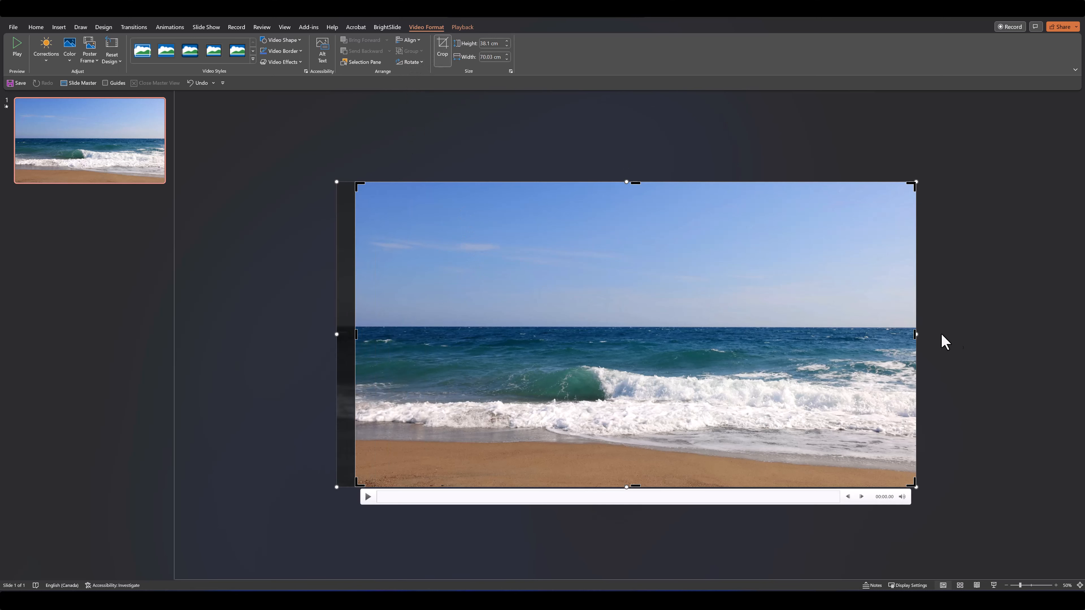
pyautogui.moveTo(906, 333); pyautogui.dragTo(897, 333)
pyautogui.click(934, 342)
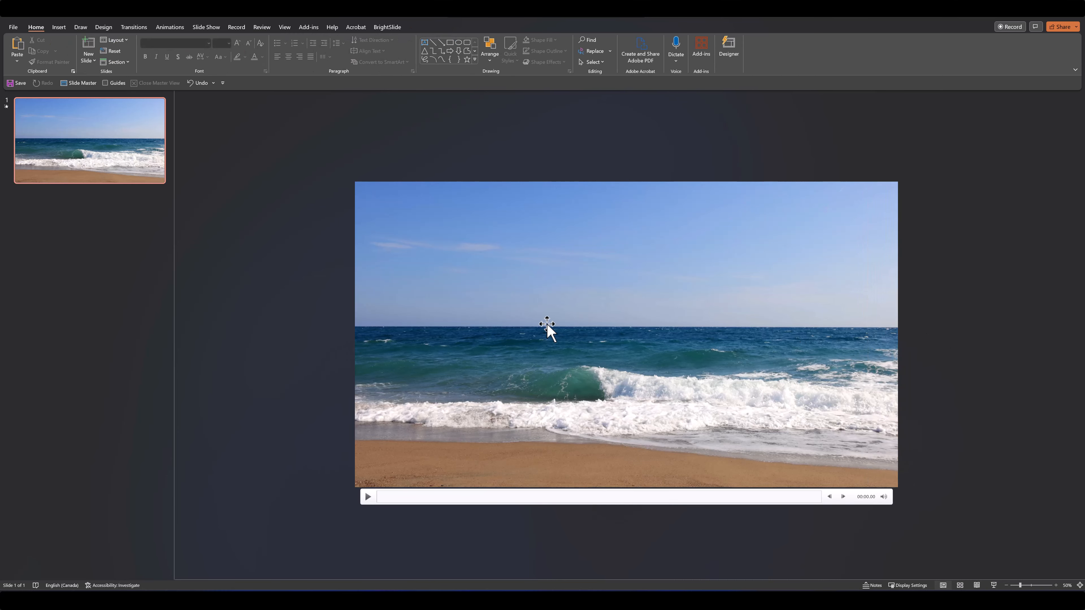
# Set the wave video to start automatically and preview the slide in a slide show
pyautogui.click(557, 325)
pyautogui.click(462, 27)
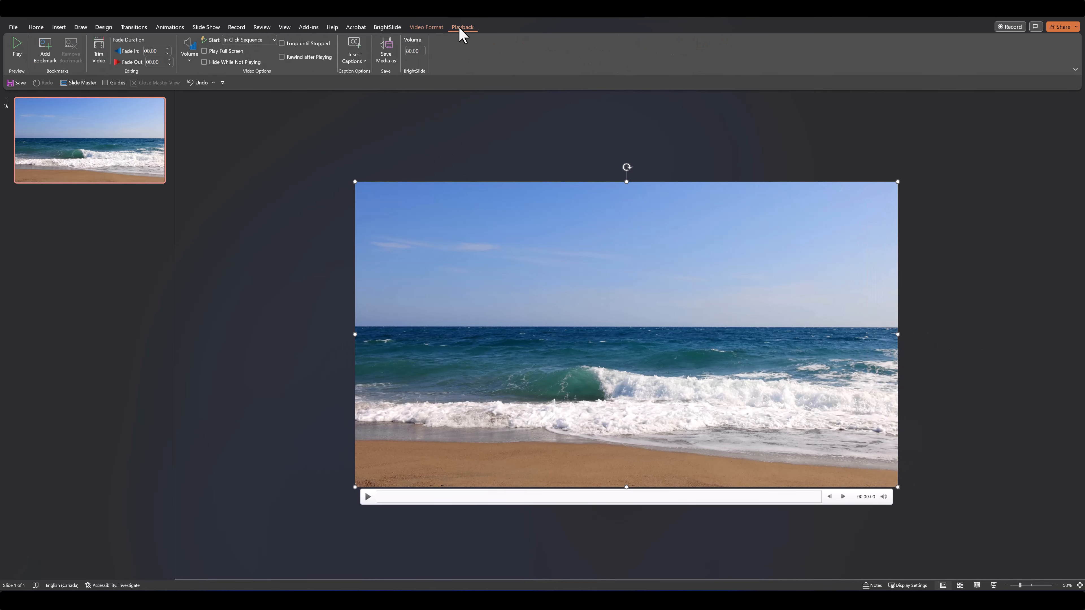
pyautogui.click(244, 40)
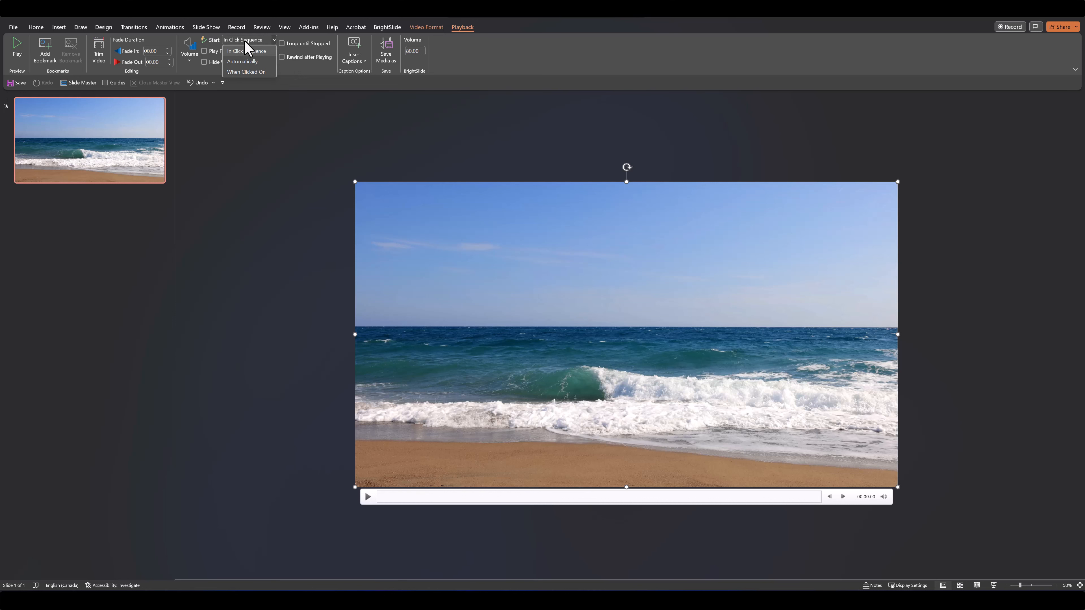
pyautogui.click(242, 61)
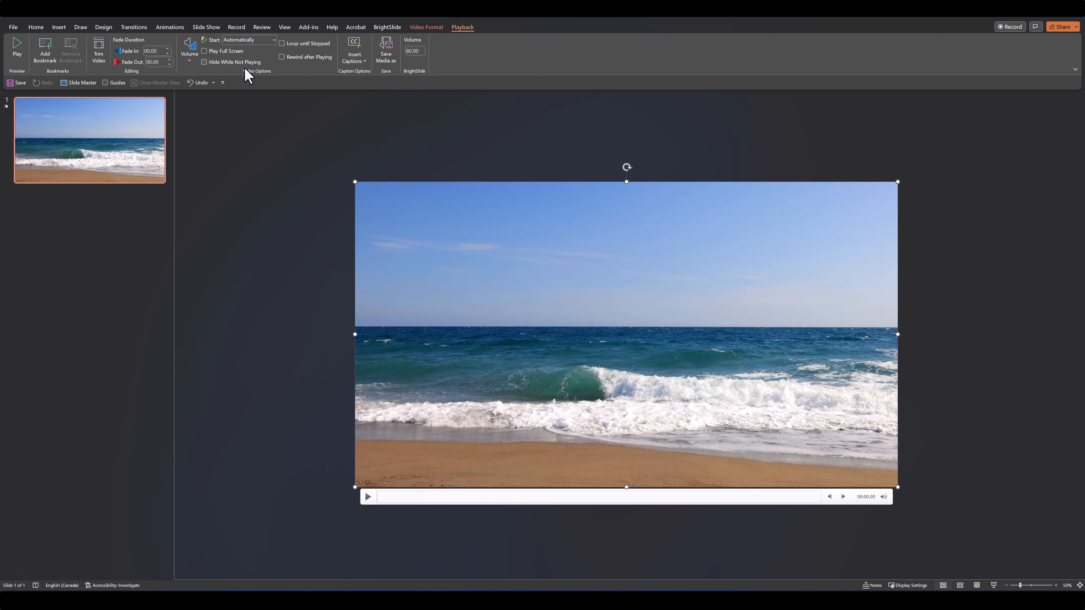
pyautogui.click(283, 242)
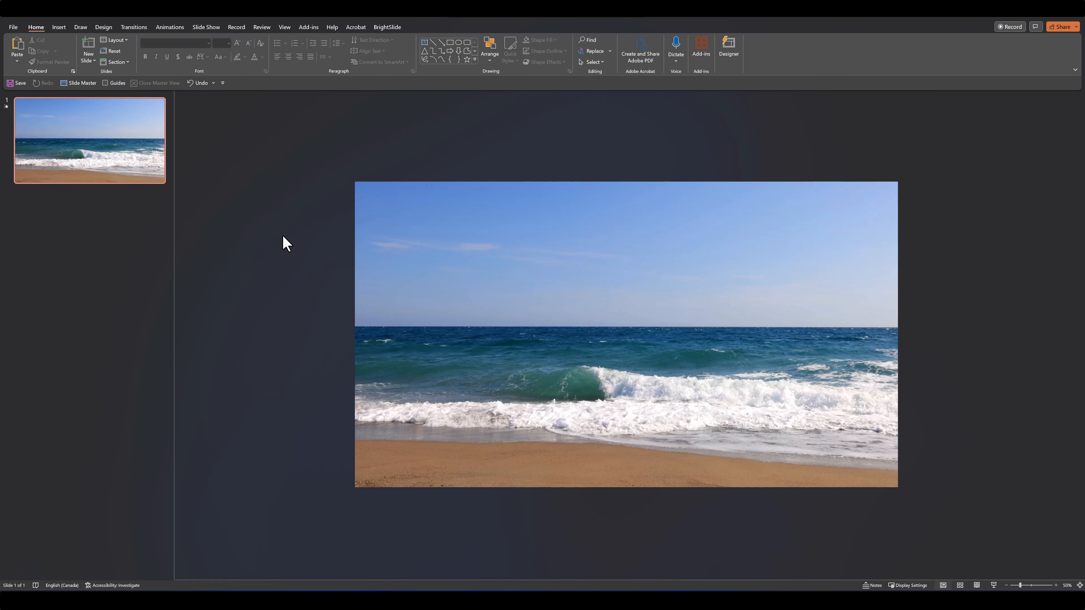
pyautogui.click(993, 585)
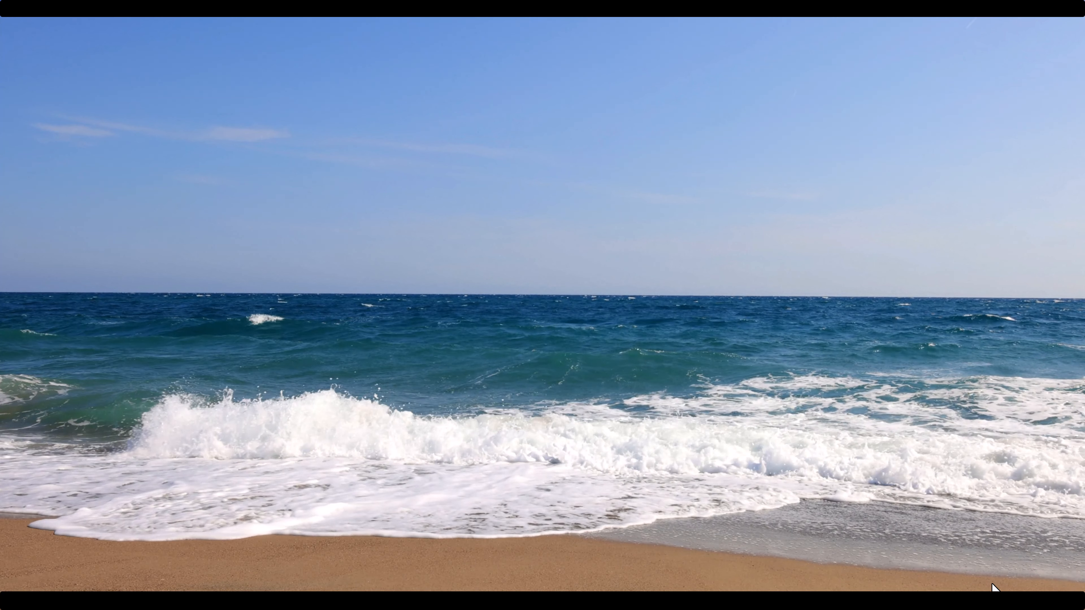
pyautogui.press('Escape')
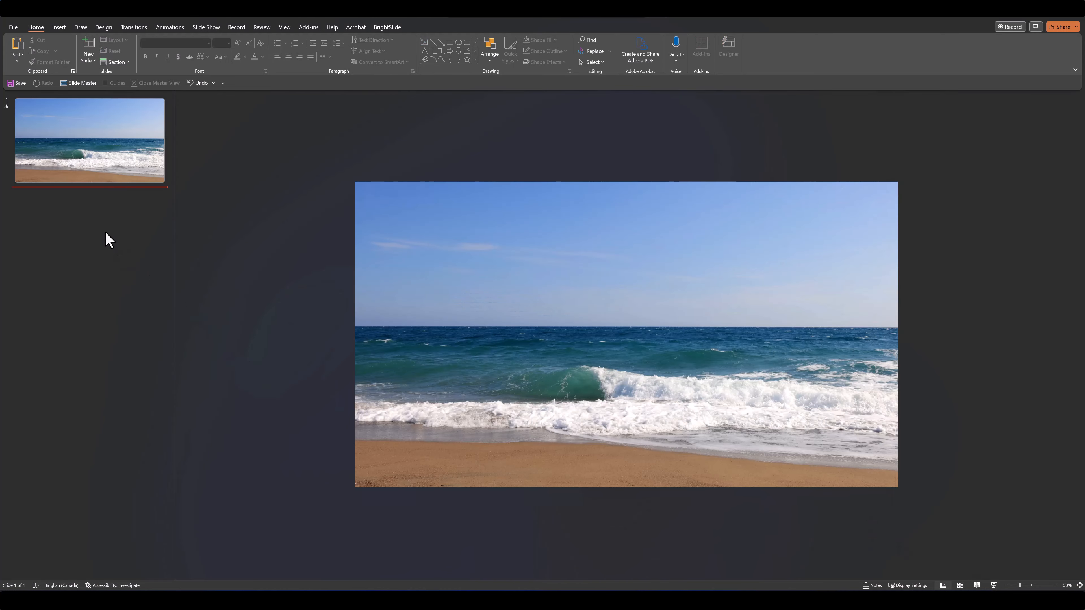
# Add a second slide and insert the sandy beach picture on it
pyautogui.rightClick(78, 213)
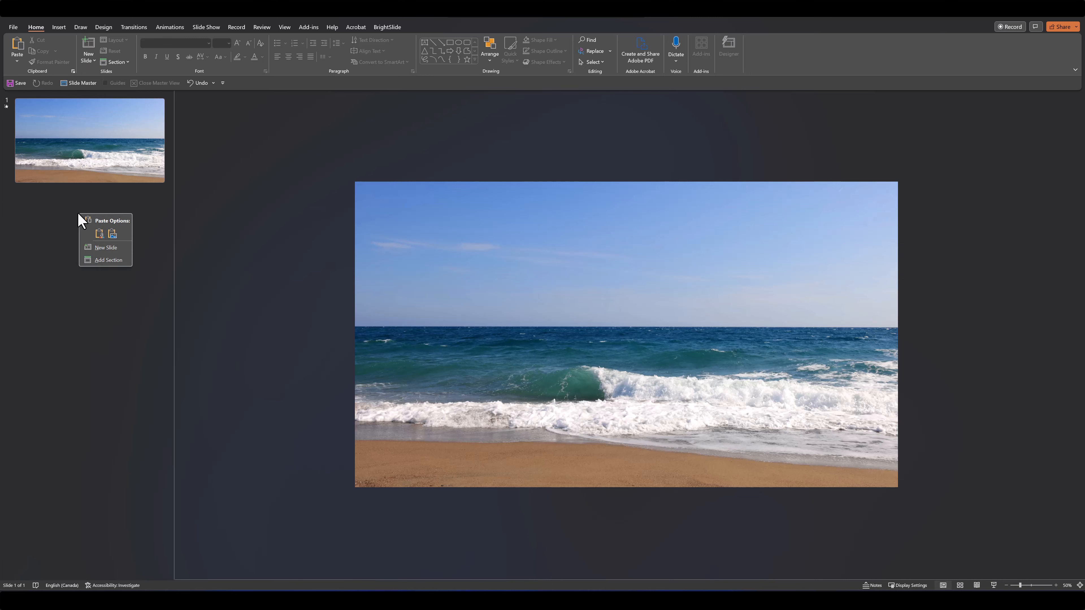
pyautogui.click(105, 248)
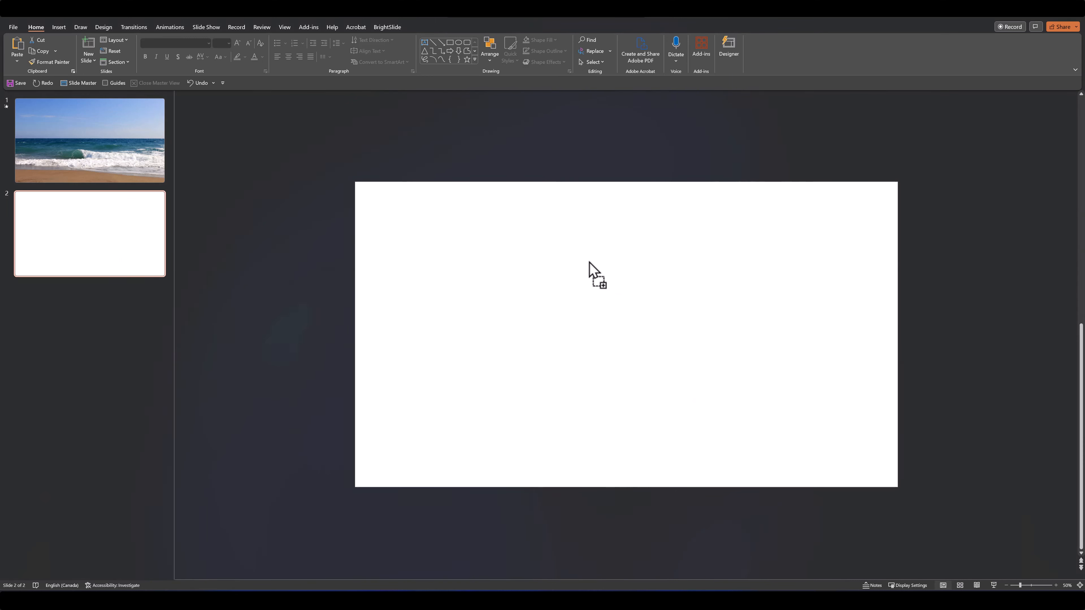
pyautogui.moveTo(589, 261); pyautogui.dragTo(574, 268)
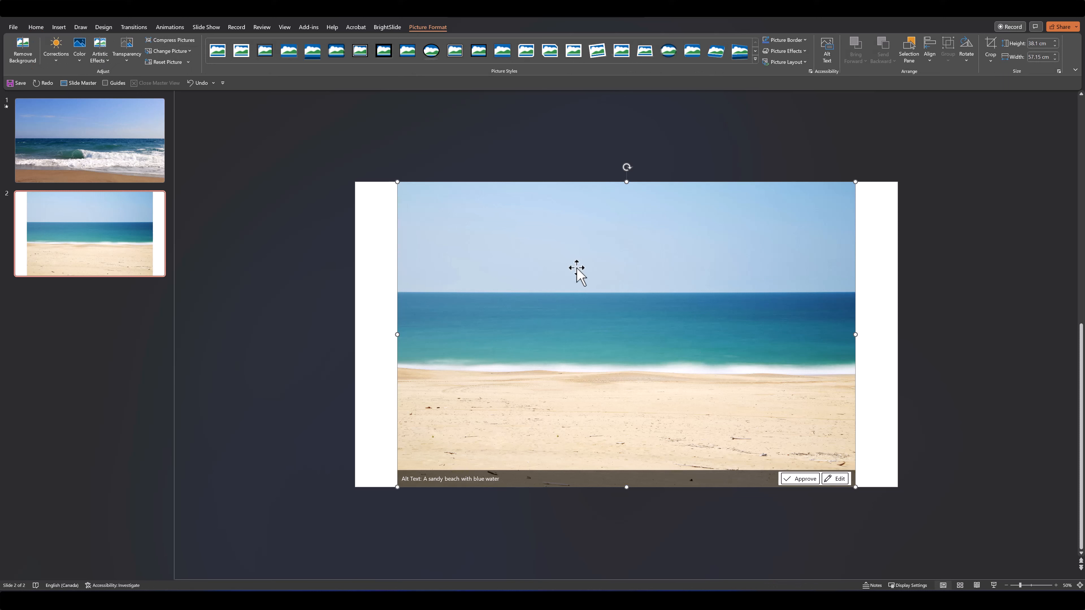
# Crop the beach picture on slide 2 to a 16:9 aspect ratio and enlarge it to fill the slide
pyautogui.click(993, 61)
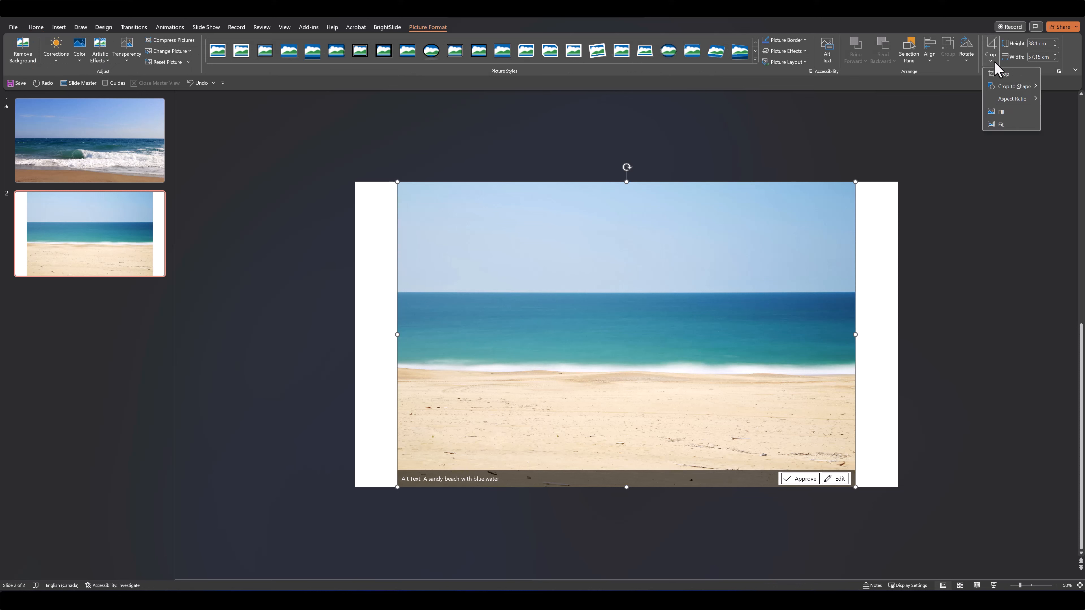
pyautogui.moveTo(1012, 97)
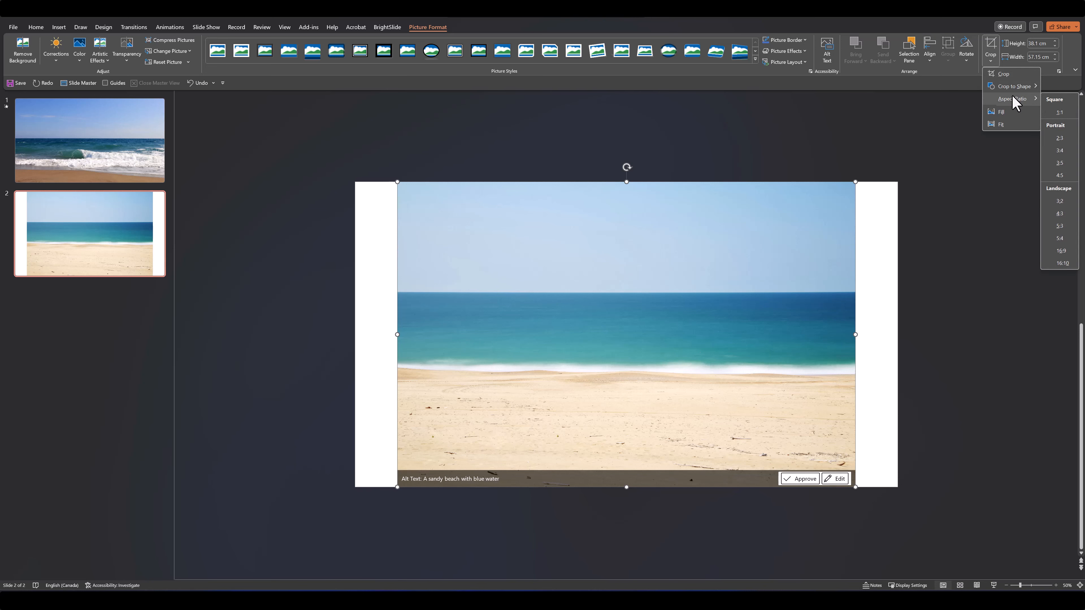
pyautogui.click(1059, 251)
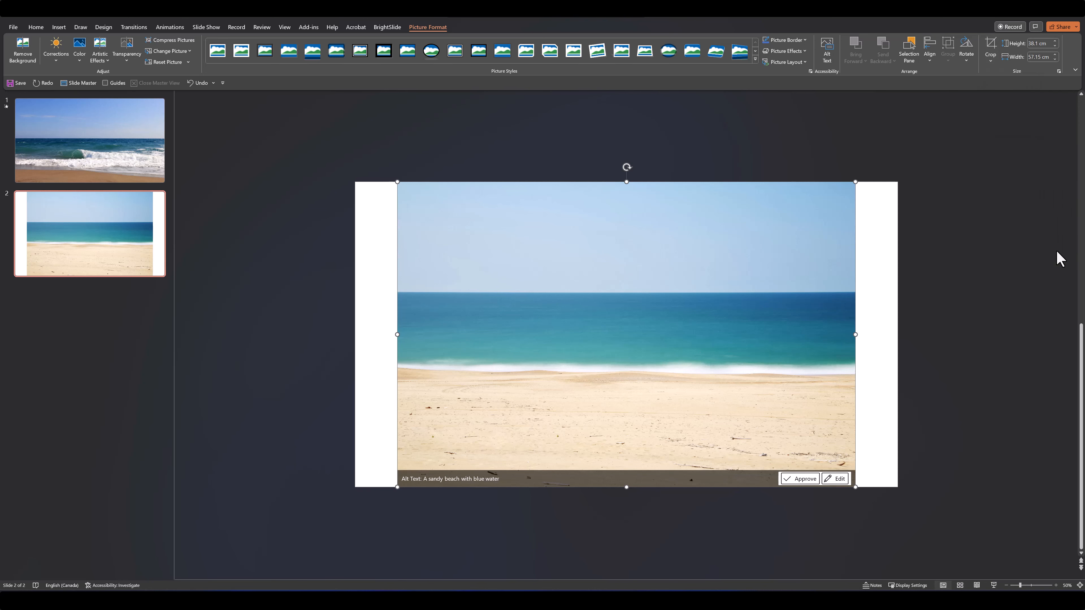
pyautogui.click(884, 300)
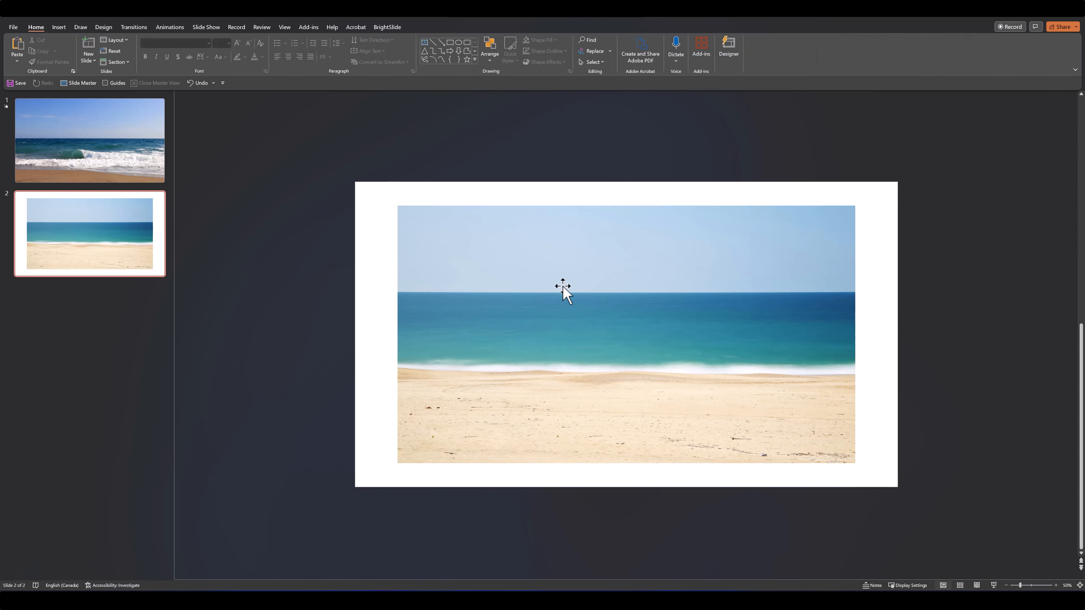
pyautogui.click(456, 242)
pyautogui.moveTo(397, 205); pyautogui.dragTo(355, 191)
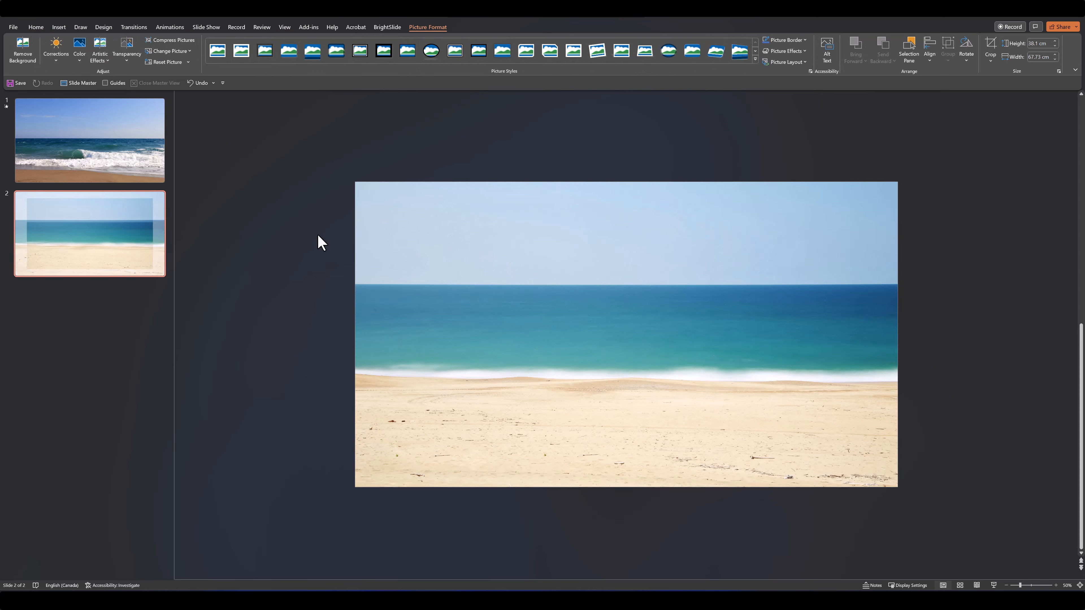
pyautogui.click(318, 242)
# Add a third slide and insert the wooden boardwalk picture on it
pyautogui.click(124, 297)
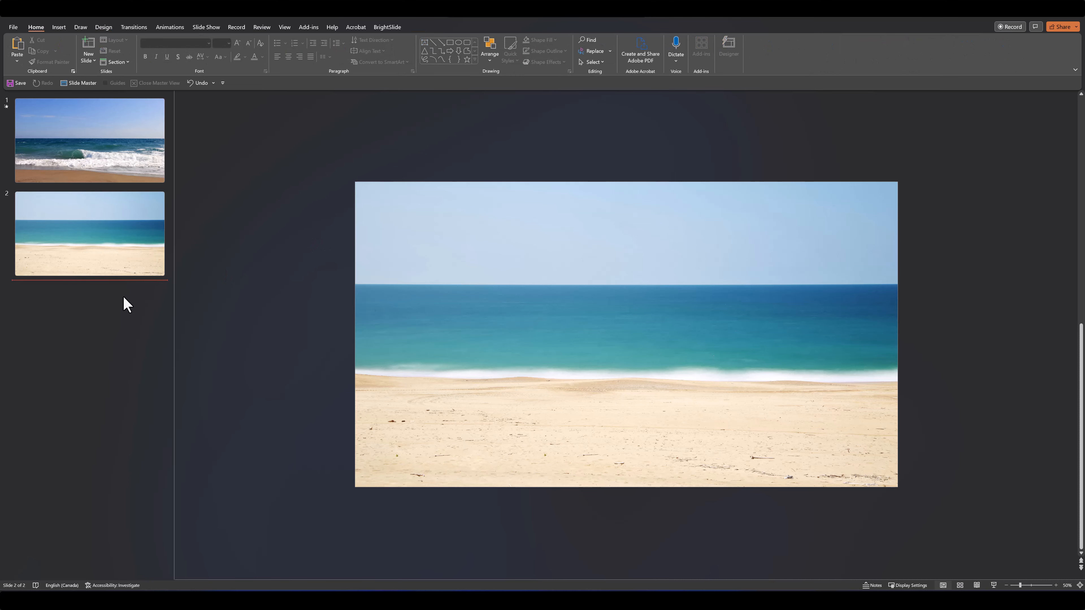
pyautogui.rightClick(88, 300)
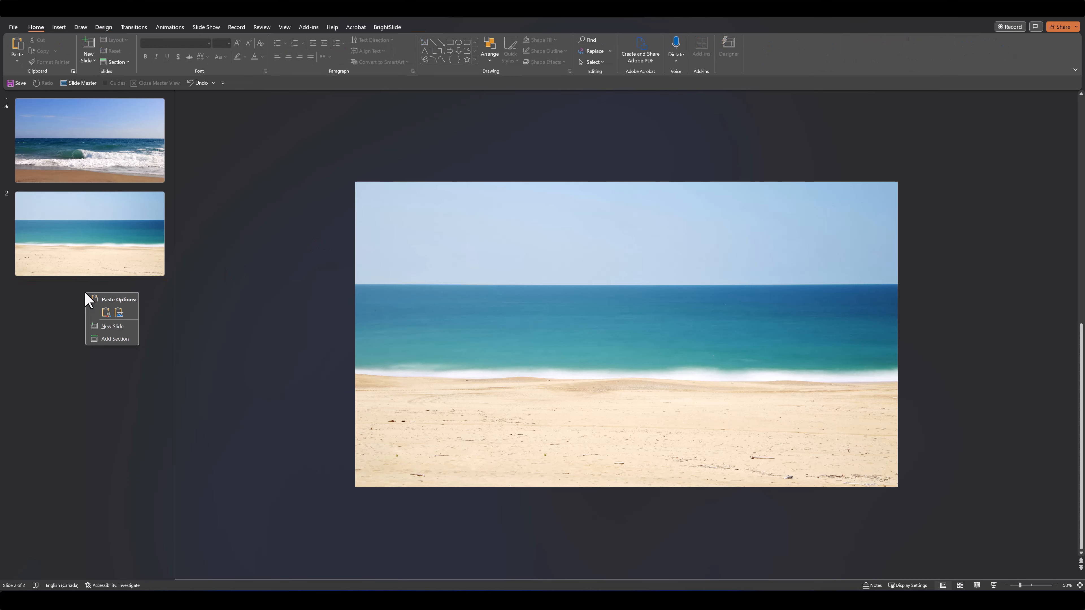
pyautogui.click(123, 326)
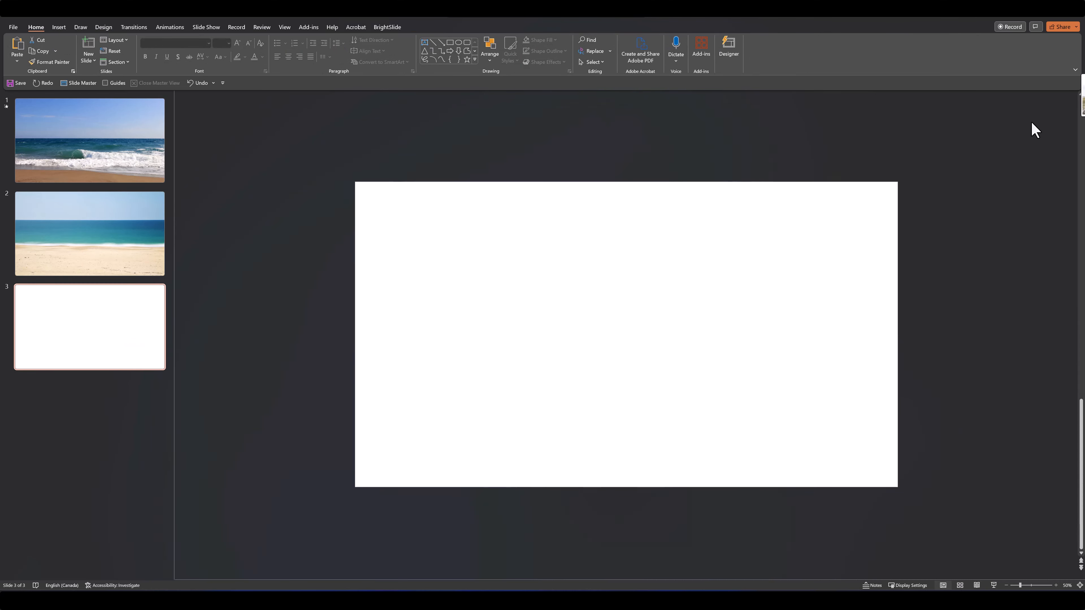
pyautogui.hotkey('ctrl', 'v')
# Crop the boardwalk picture to a 16:9 aspect ratio and enlarge it to fill the slide
pyautogui.click(991, 61)
pyautogui.moveTo(1009, 99)
pyautogui.click(1058, 249)
pyautogui.click(991, 44)
pyautogui.moveTo(423, 220); pyautogui.dragTo(355, 182)
# Shift the boardwalk picture downward within its crop frame
pyautogui.click(991, 44)
pyautogui.moveTo(709, 224); pyautogui.dragTo(709, 269)
pyautogui.click(980, 288)
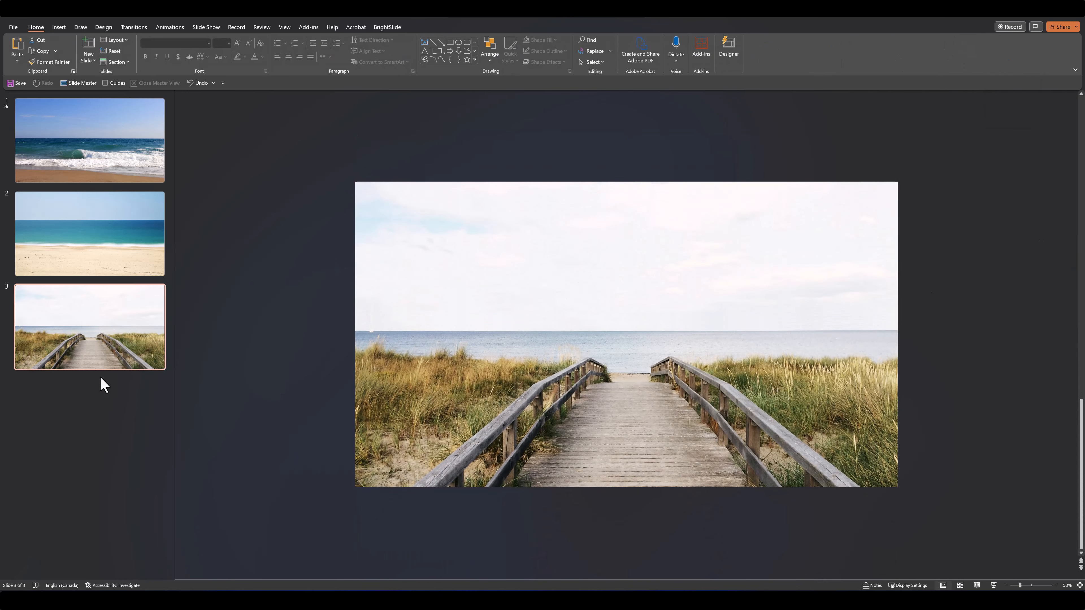
# Add a fourth slide and insert the sandy beach picture with blue water on it
pyautogui.rightClick(99, 385)
pyautogui.click(112, 422)
pyautogui.hotkey('ctrl', 'v')
# Crop the beach picture on slide 4 to a 16:9 aspect ratio and enlarge it to fill the slide
pyautogui.click(991, 61)
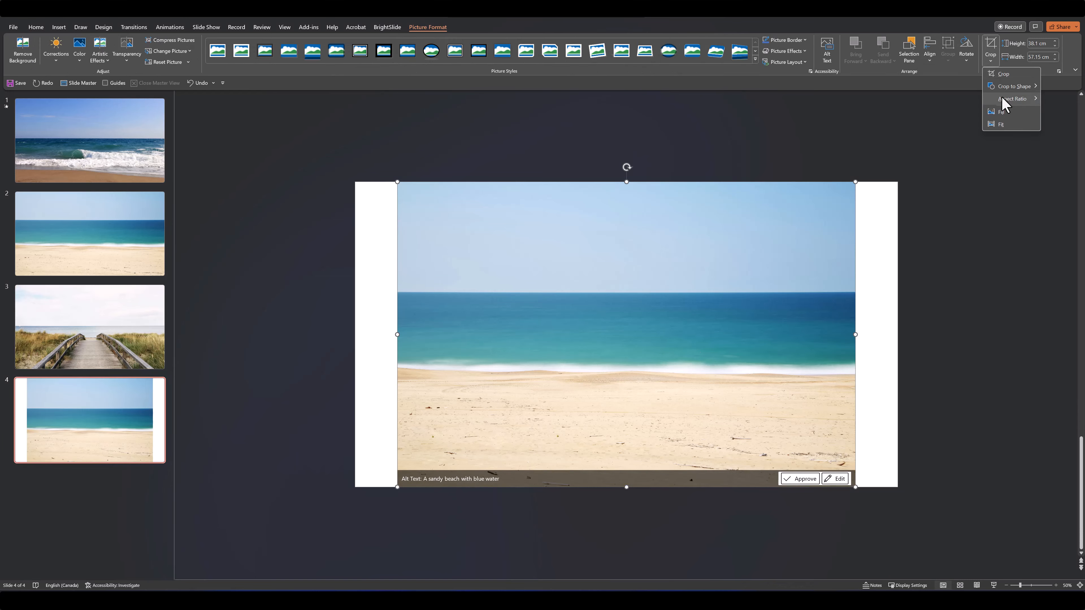
pyautogui.moveTo(1004, 101)
pyautogui.click(1058, 249)
pyautogui.press('Escape')
pyautogui.moveTo(389, 201); pyautogui.dragTo(355, 182)
pyautogui.click(322, 245)
# Add a fifth slide and insert the sandy desert picture on it
pyautogui.rightClick(97, 471)
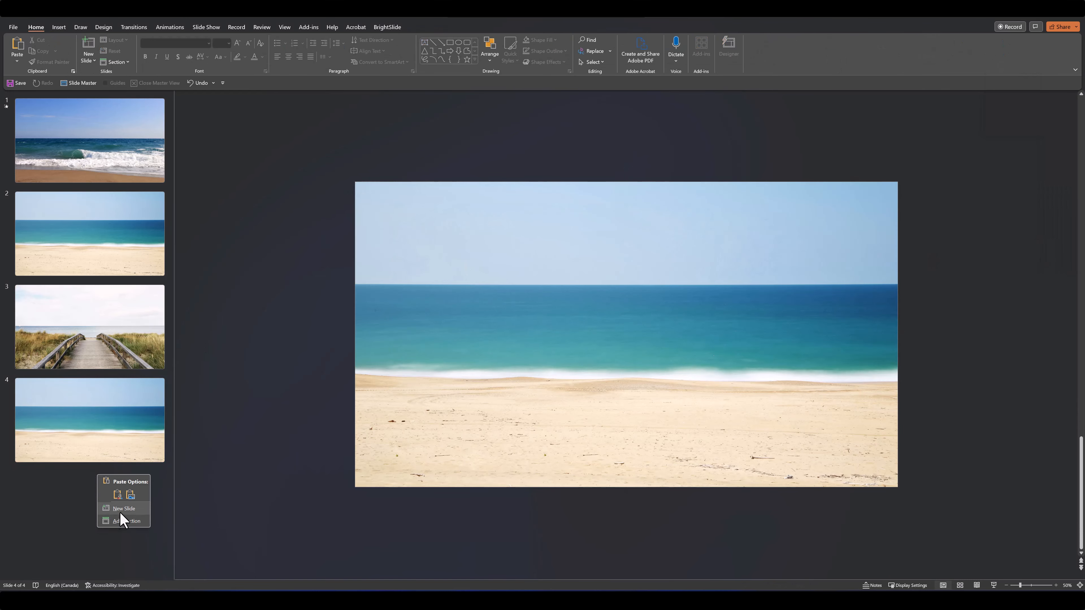
pyautogui.click(119, 513)
pyautogui.hotkey('ctrl', 'v')
# Crop the desert picture to a 16:9 aspect ratio and enlarge it to fill the slide
pyautogui.click(990, 61)
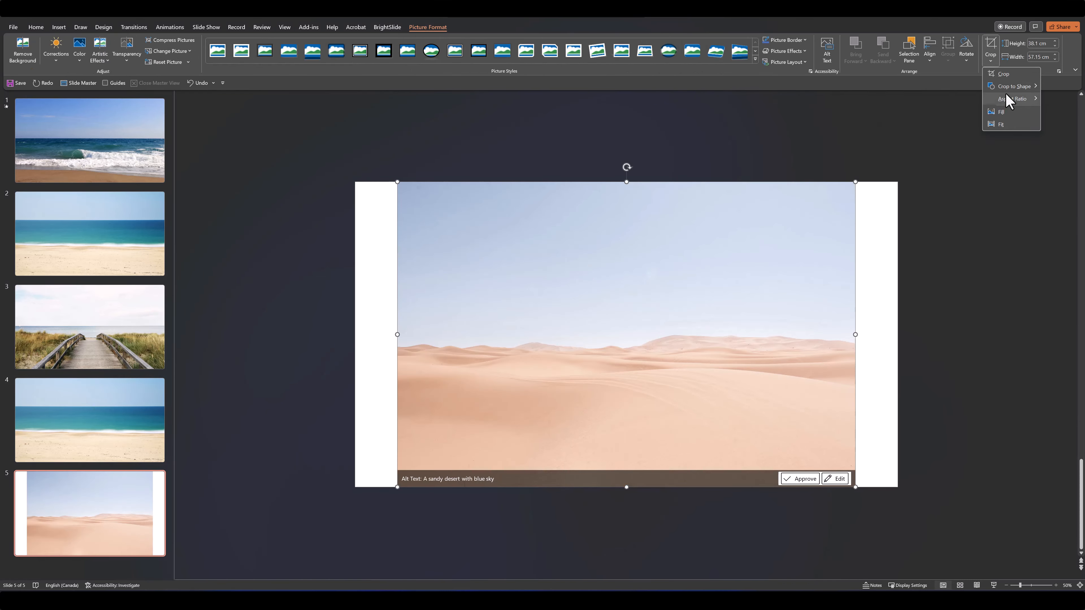
pyautogui.moveTo(1007, 100)
pyautogui.click(1059, 249)
pyautogui.click(894, 278)
pyautogui.moveTo(398, 205); pyautogui.dragTo(355, 182)
pyautogui.click(322, 227)
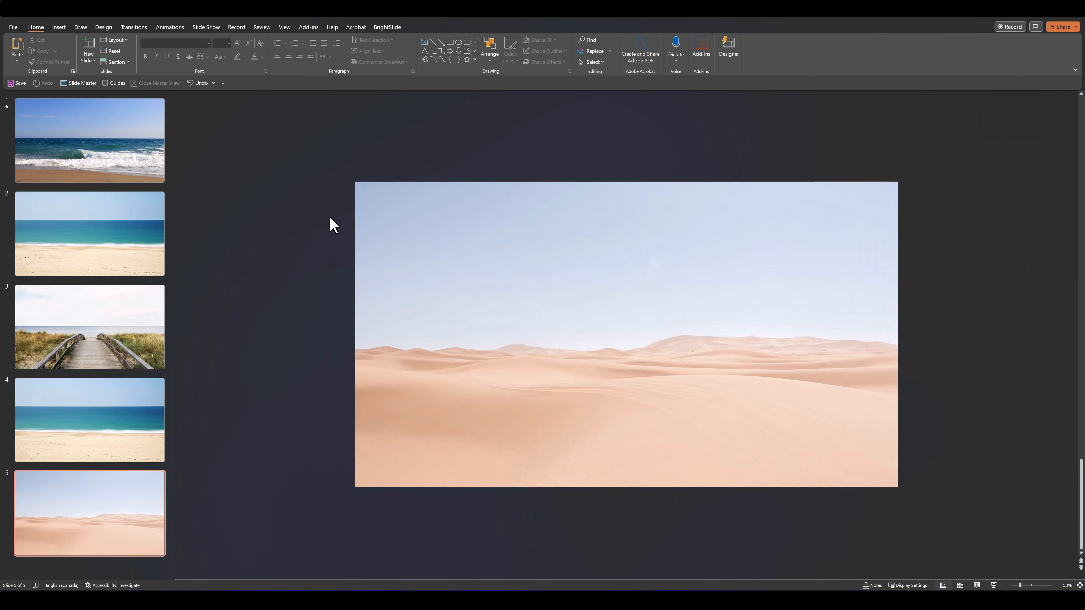
pyautogui.click(314, 213)
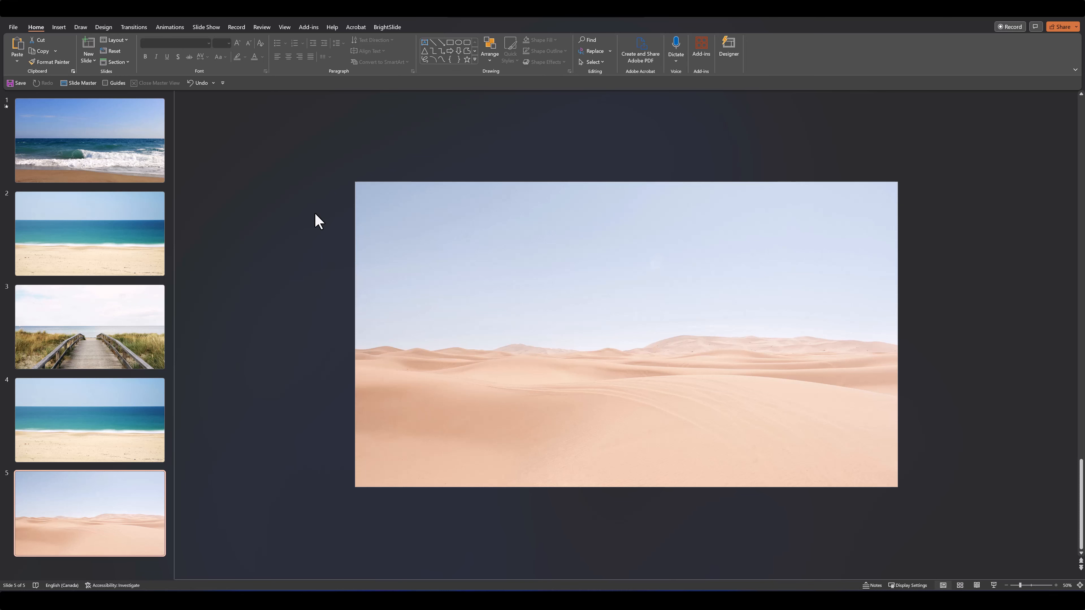
# Draw a vertical line 38.1 cm long across the full height of slide 1 near its left side and give it a white outline
pyautogui.click(122, 166)
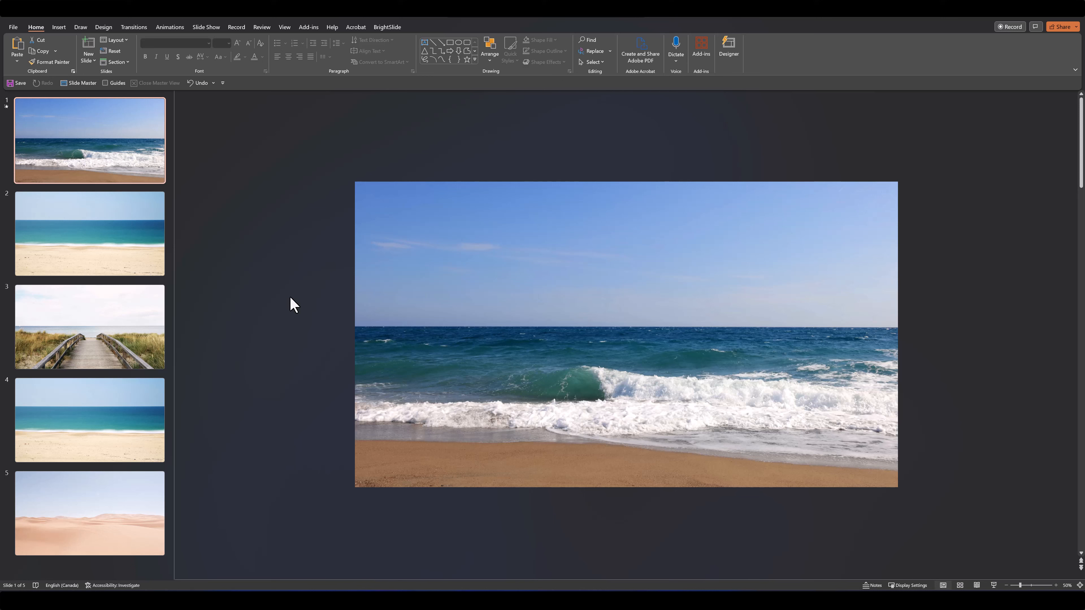
pyautogui.click(433, 43)
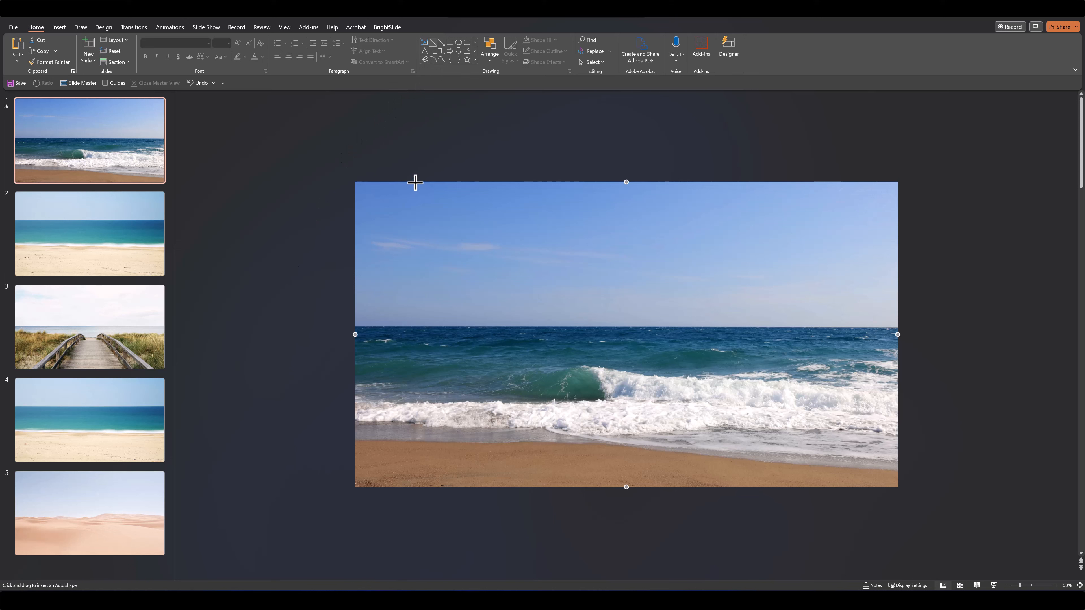
pyautogui.moveTo(415, 182); pyautogui.dragTo(438, 487)
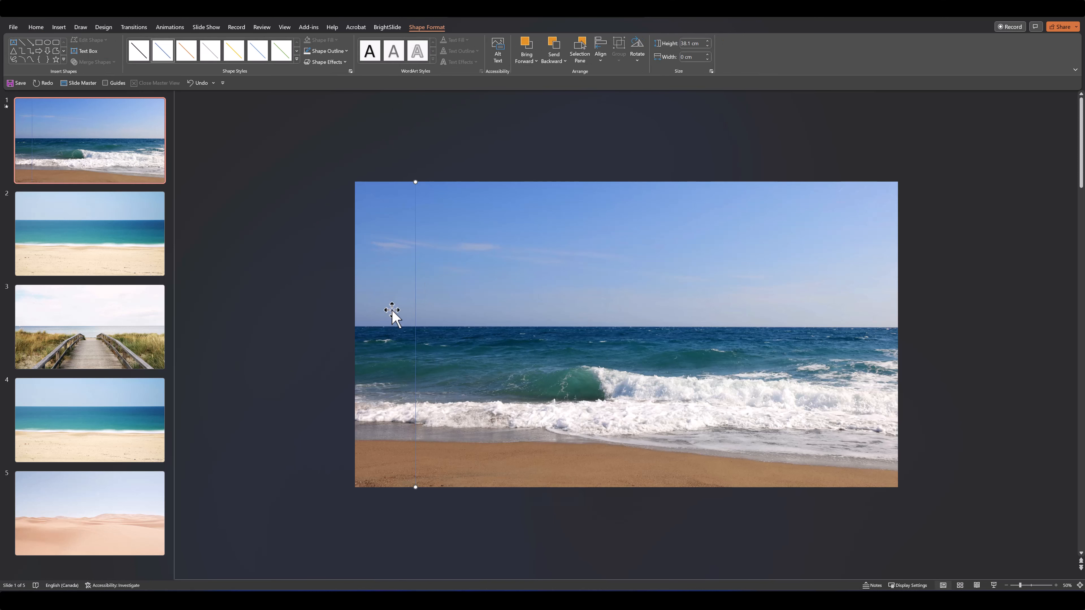
pyautogui.click(308, 52)
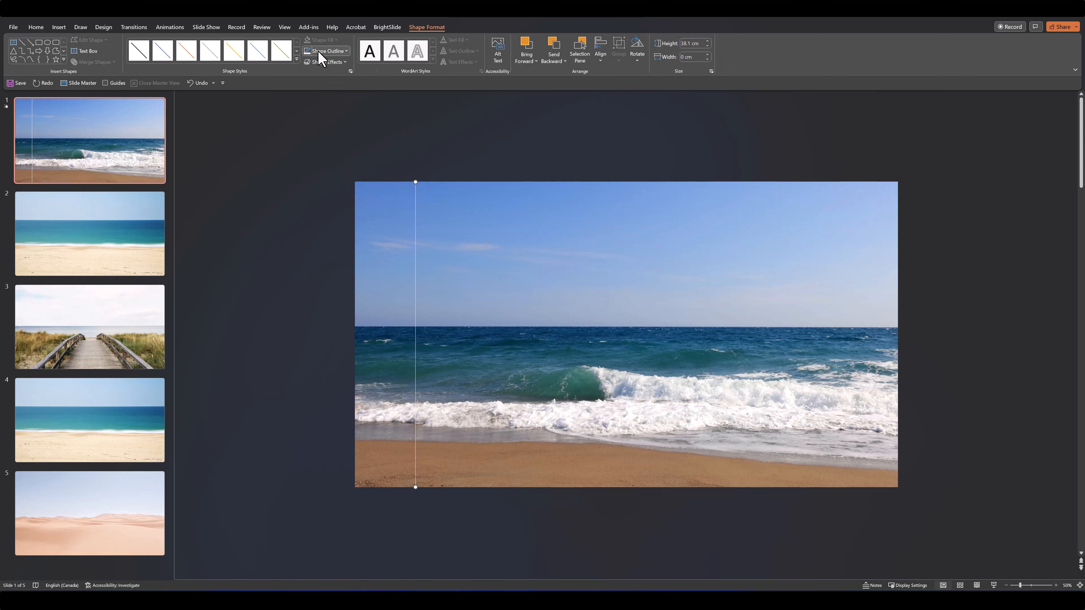
# Set the outline weight of the vertical line on slide 1 to 3 pt
pyautogui.click(318, 51)
pyautogui.moveTo(346, 183)
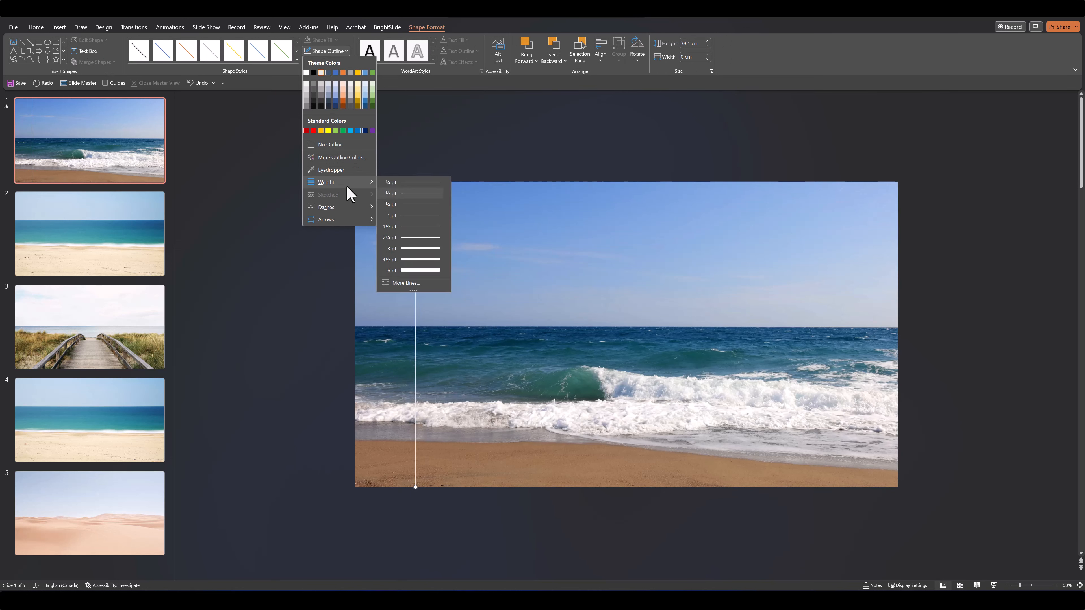
pyautogui.click(410, 248)
pyautogui.click(333, 235)
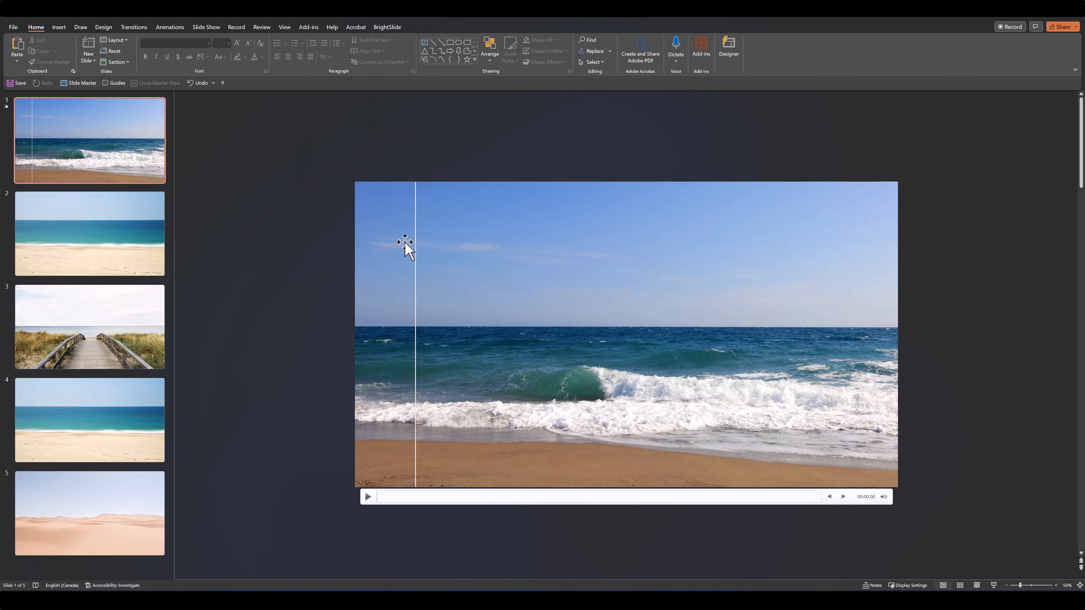
# Insert the solid anchor stock icon in the slide's upper-left corner, outside the vertical line, and fill it white
pyautogui.click(60, 28)
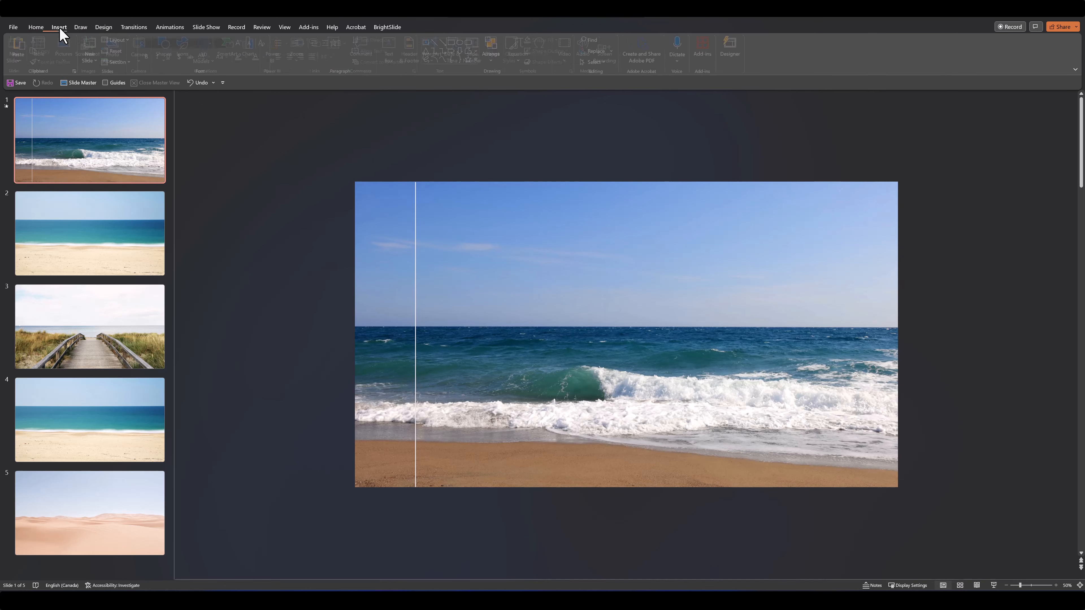
pyautogui.click(189, 50)
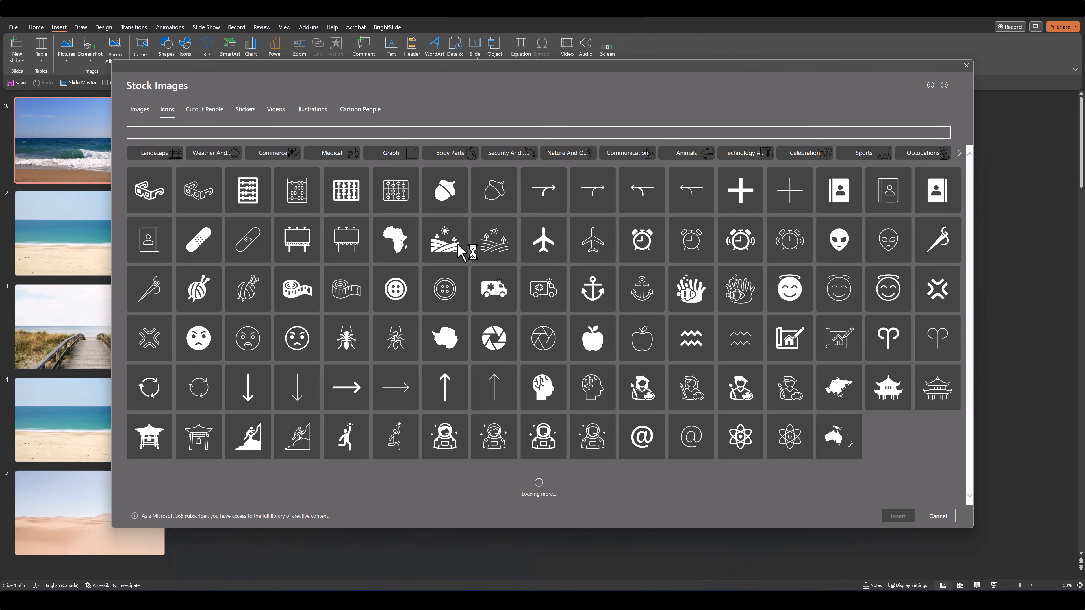
pyautogui.click(593, 295)
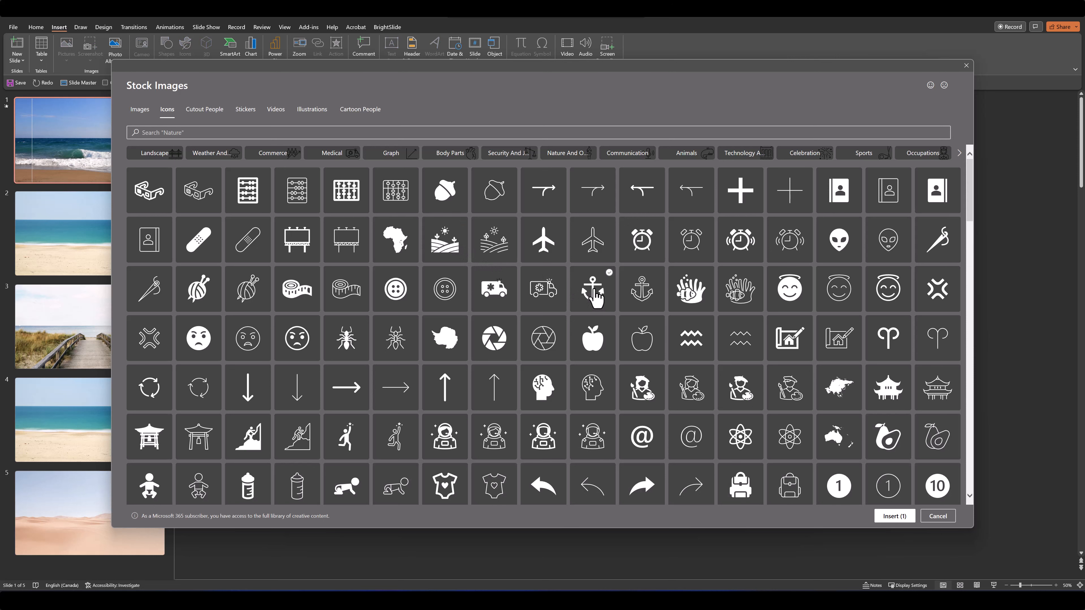
pyautogui.click(888, 518)
pyautogui.moveTo(506, 297); pyautogui.dragTo(403, 223)
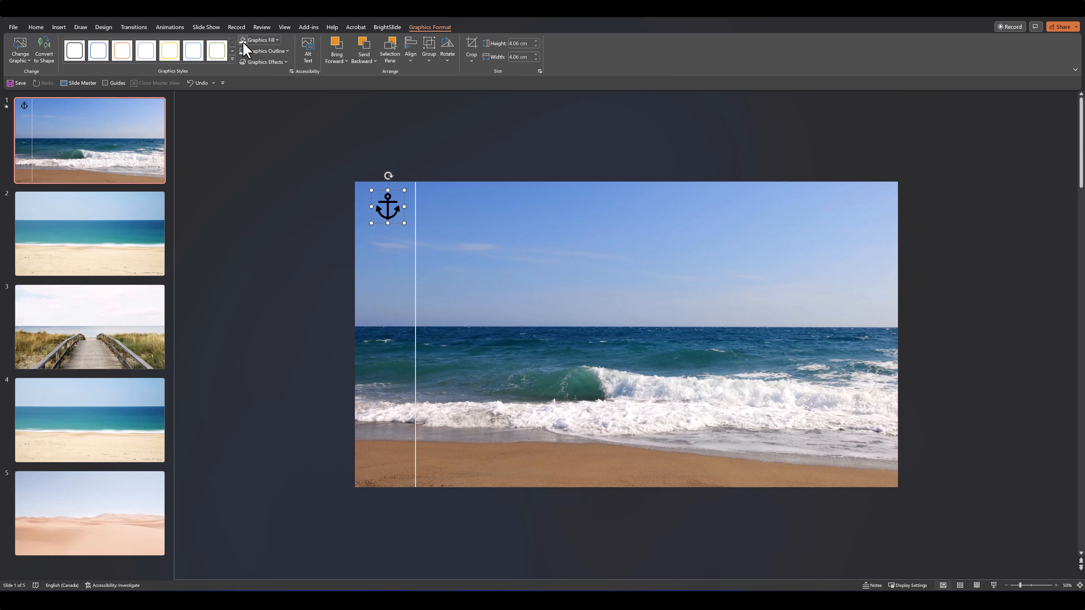
pyautogui.click(255, 40)
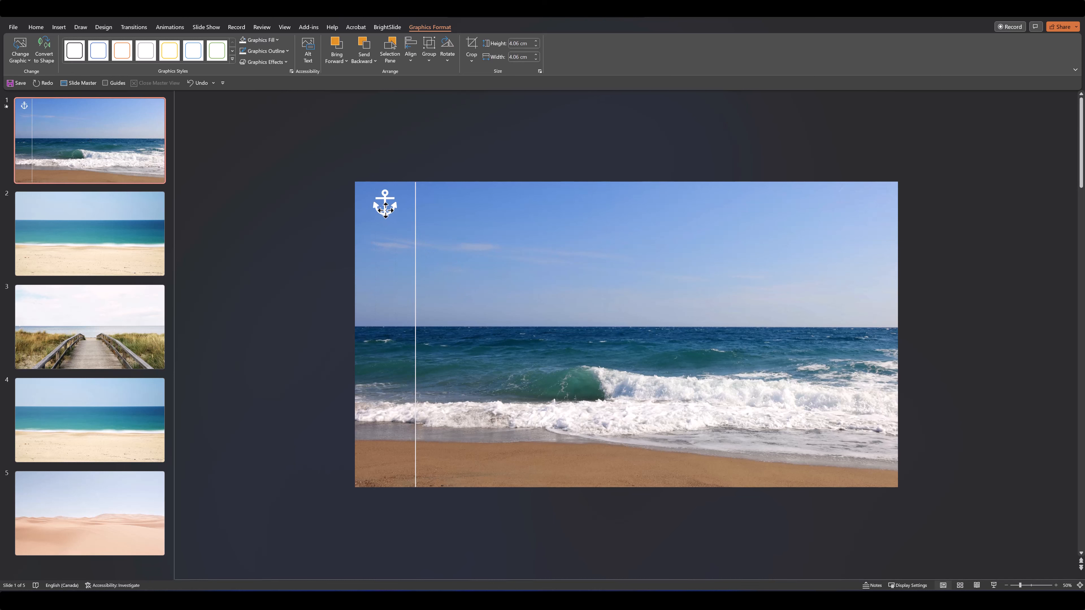
pyautogui.click(337, 214)
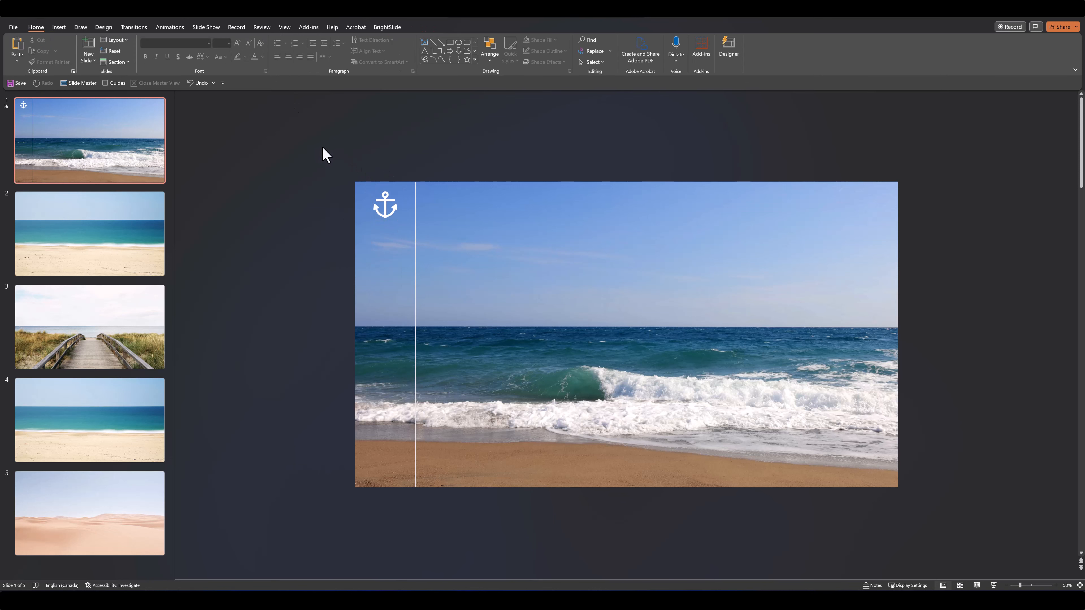
# Group the anchor icon with the vertical line and place a copy of the group to its right
pyautogui.moveTo(322, 148); pyautogui.dragTo(482, 528)
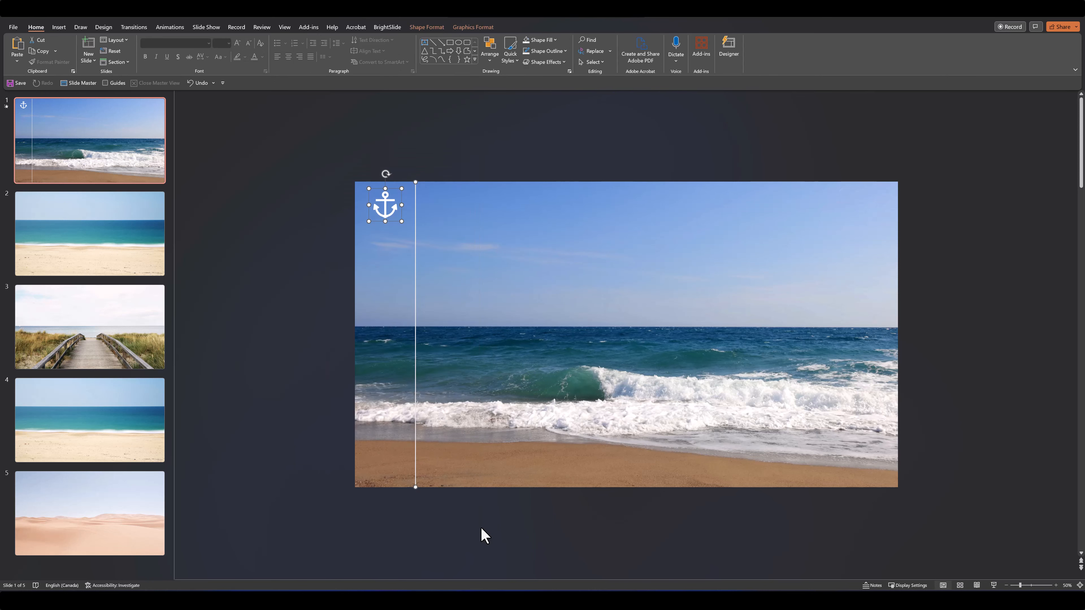
pyautogui.hotkey('ctrl', 'g')
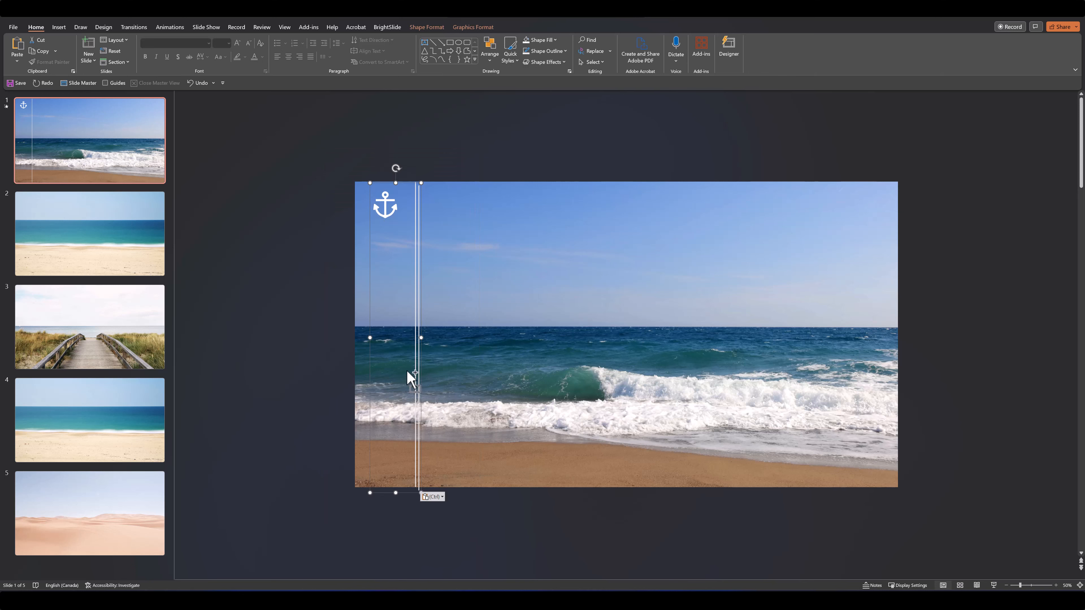
pyautogui.keyDown('ctrl'); pyautogui.moveTo(385, 210); pyautogui.dragTo(484, 214); pyautogui.keyUp('ctrl')
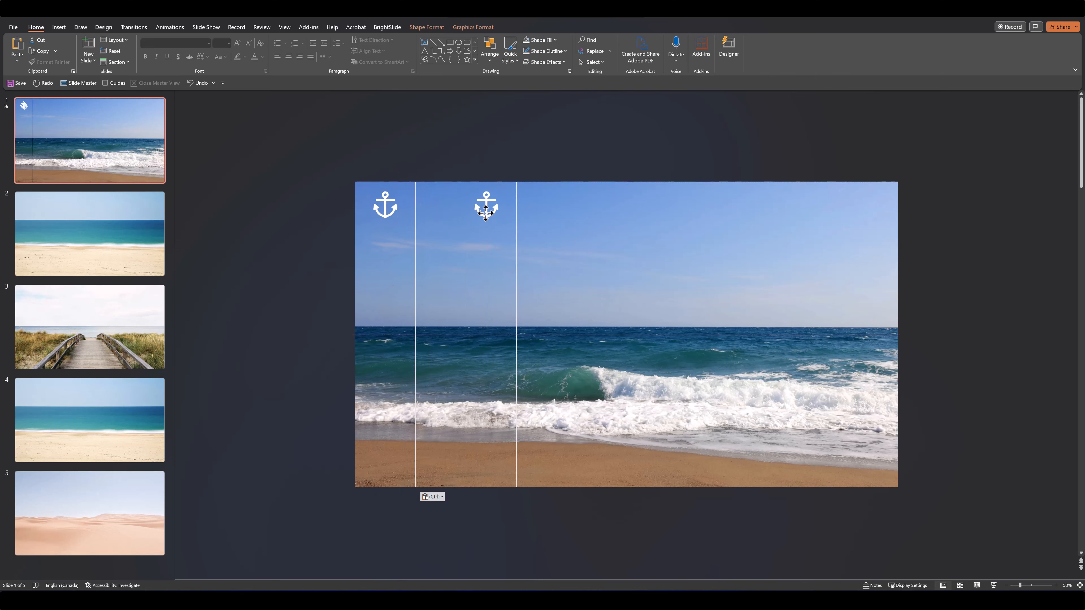
pyautogui.click(474, 223)
# Flip the copied anchor-and-line group horizontally and move it to the slide's right edge, mirroring the original
pyautogui.click(492, 55)
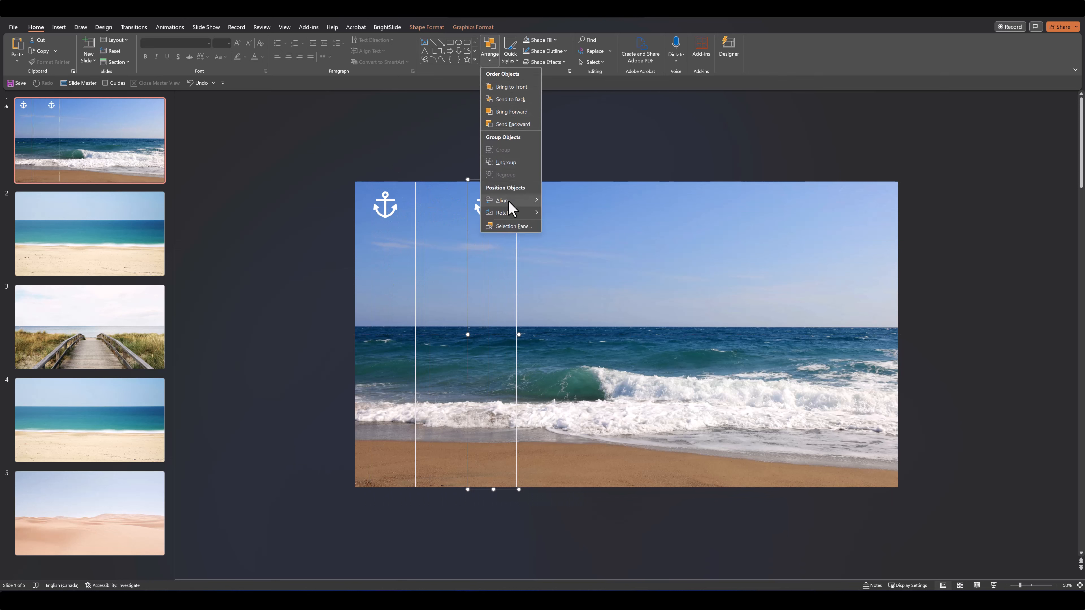
pyautogui.moveTo(508, 213)
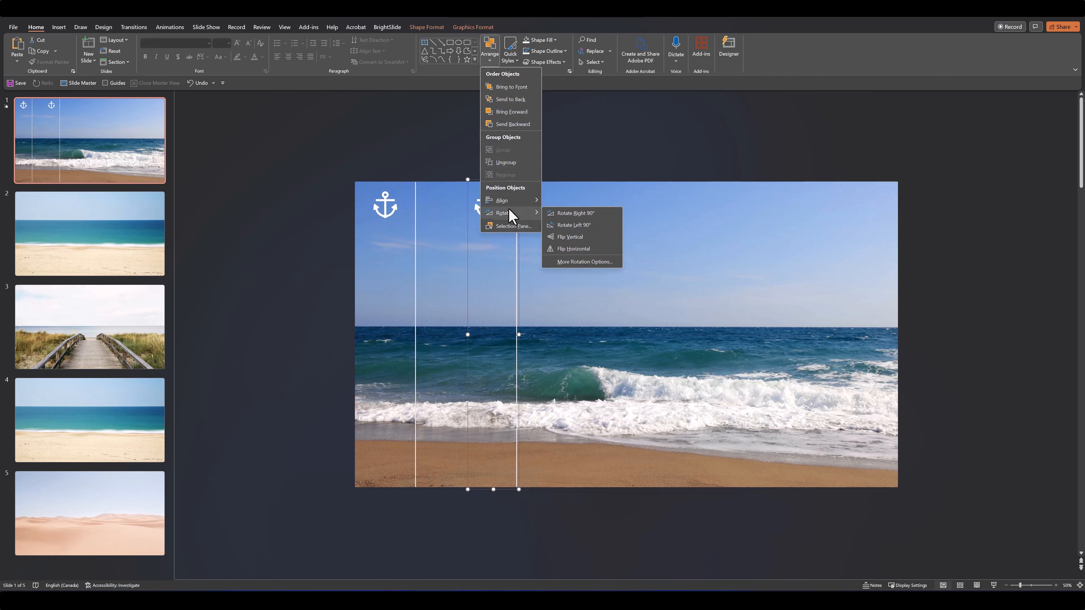
pyautogui.click(575, 249)
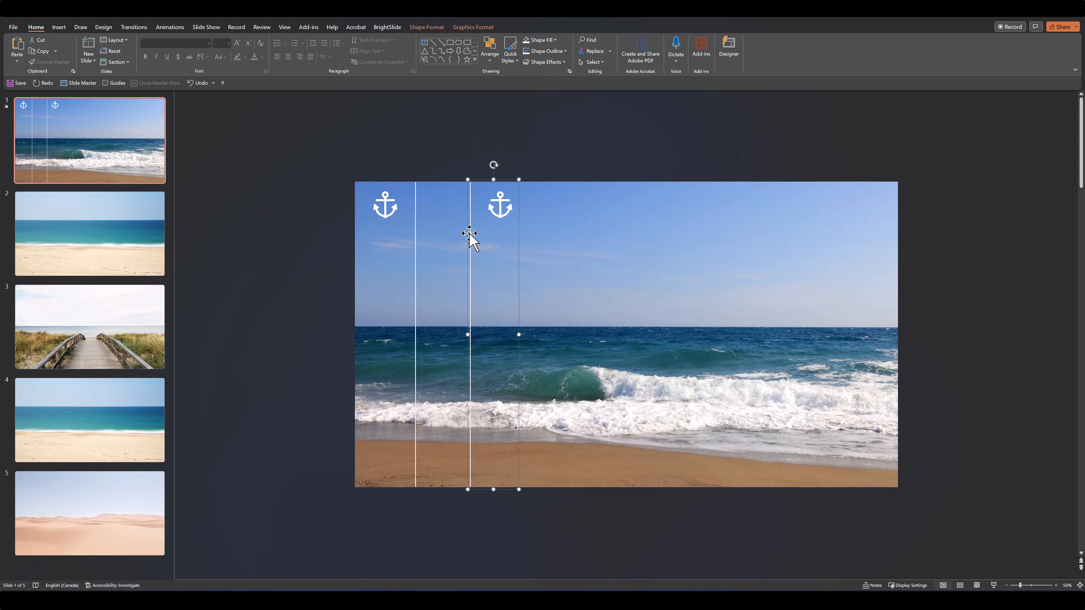
pyautogui.moveTo(469, 233); pyautogui.dragTo(837, 252)
pyautogui.click(706, 170)
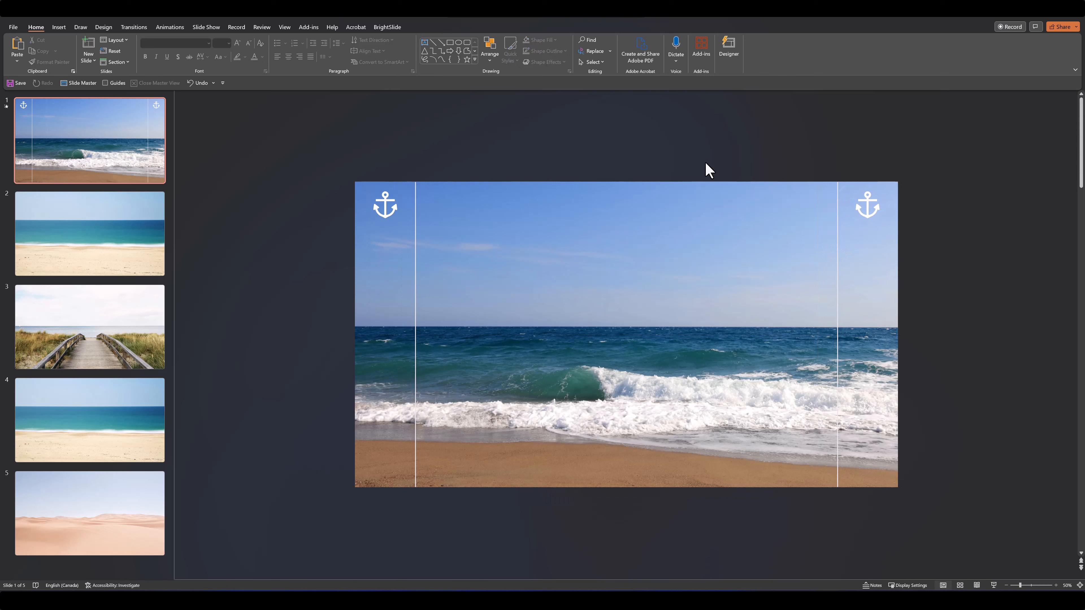
# Add a text box reading "Anchor Design" in the sky area of slide 1
pyautogui.click(424, 42)
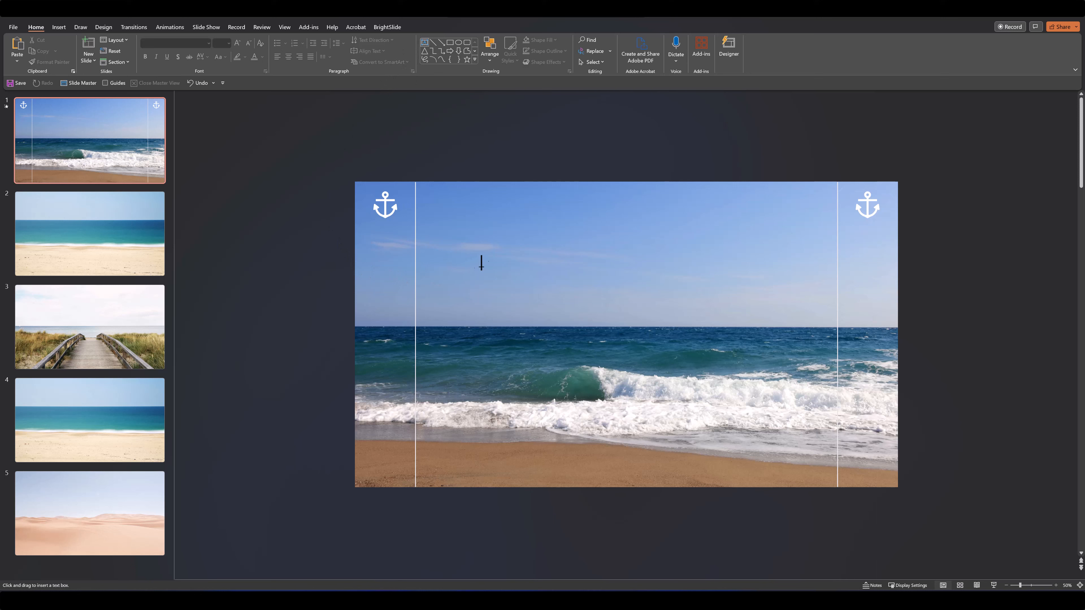
pyautogui.click(510, 218)
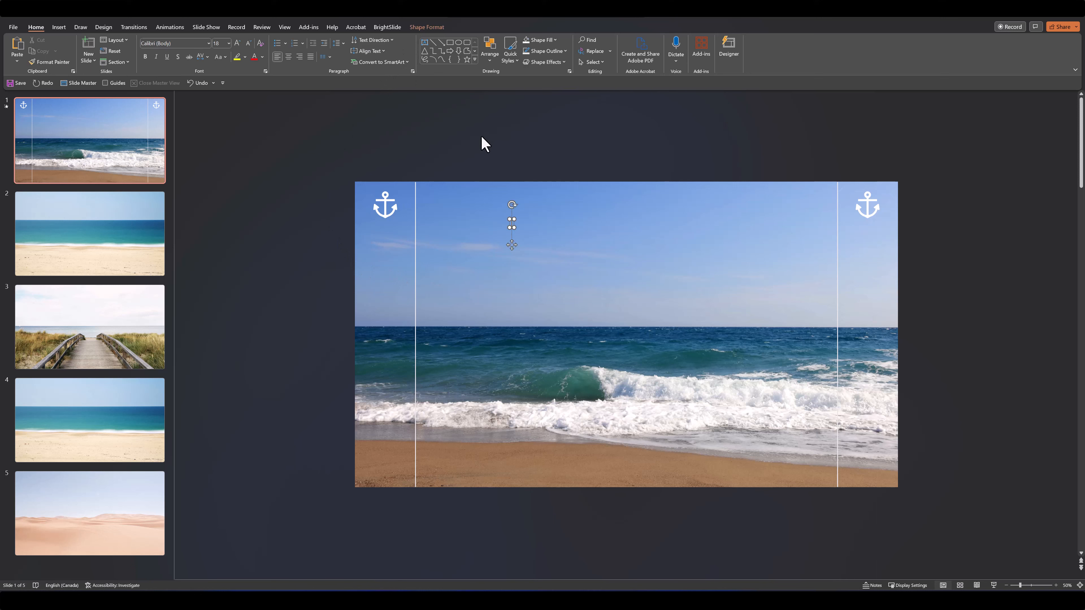
pyautogui.write('Anchor Design')
# Format the "Anchor Design" text in Freestyle Script at 115 pt with a white font color
pyautogui.click(187, 45)
pyautogui.write('Freestyle Script')
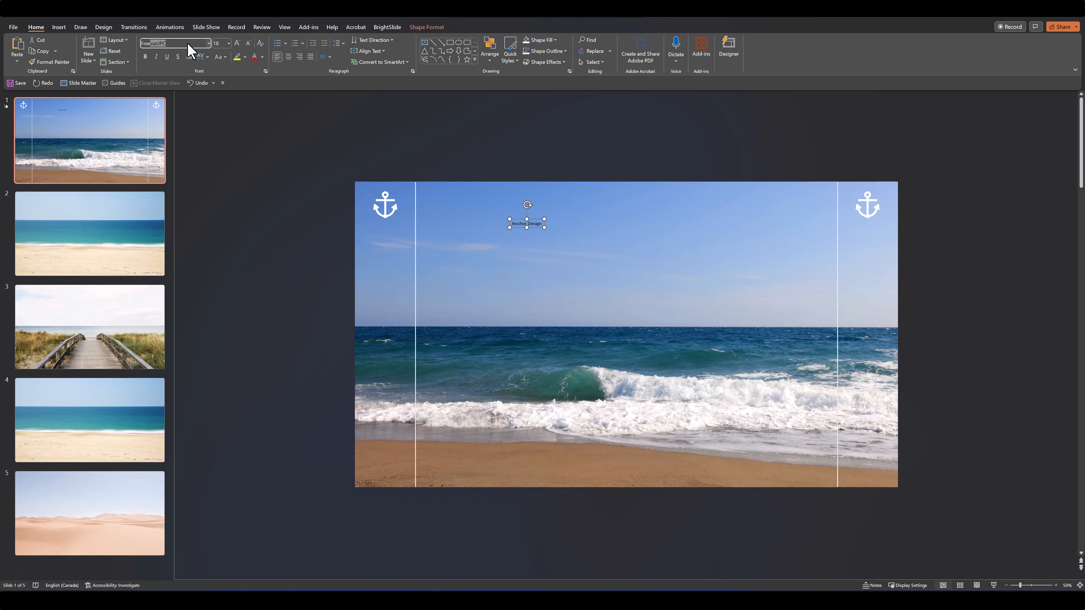
pyautogui.press('Return')
pyautogui.click(239, 42)
pyautogui.click(239, 43)
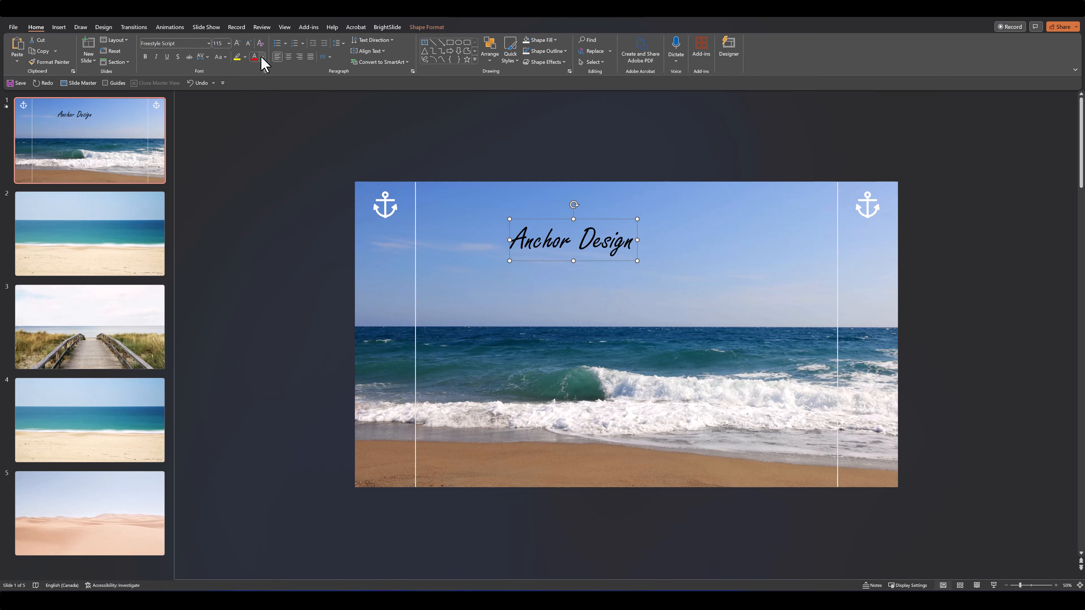
pyautogui.click(262, 56)
pyautogui.click(253, 79)
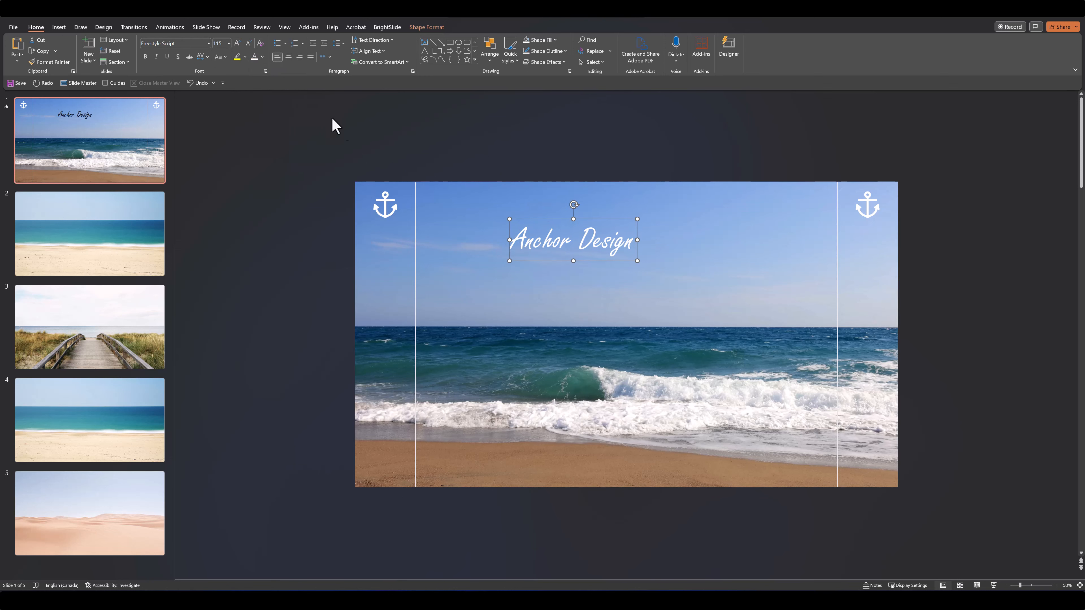
# Apply a lower-right outer shadow to the "Anchor Design" text and rotate it 90° clockwise into the strip below the left anchor
pyautogui.rightClick(518, 261)
pyautogui.click(550, 536)
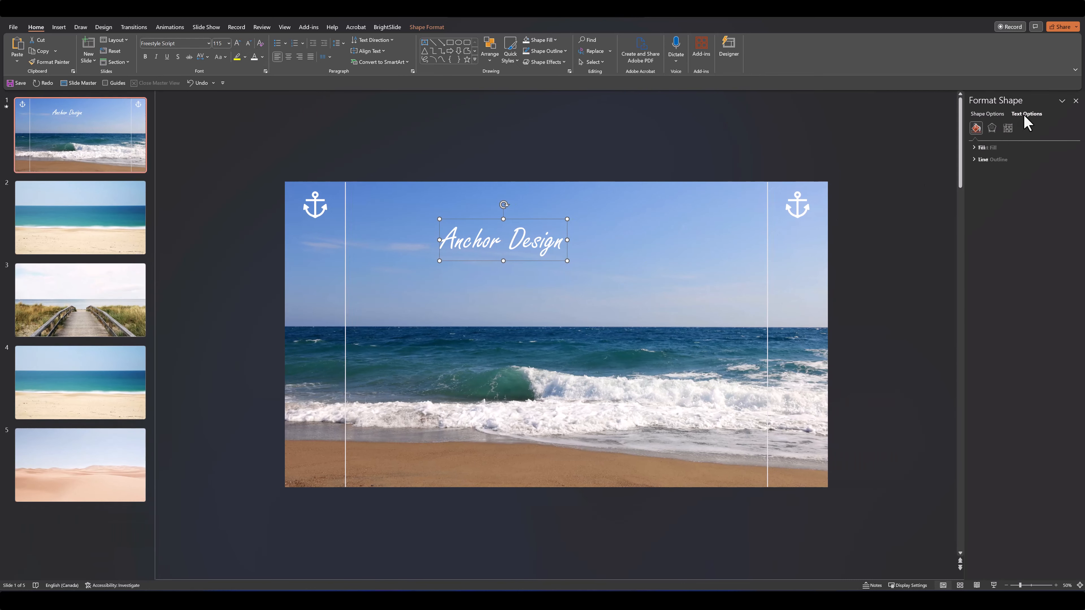
pyautogui.click(992, 127)
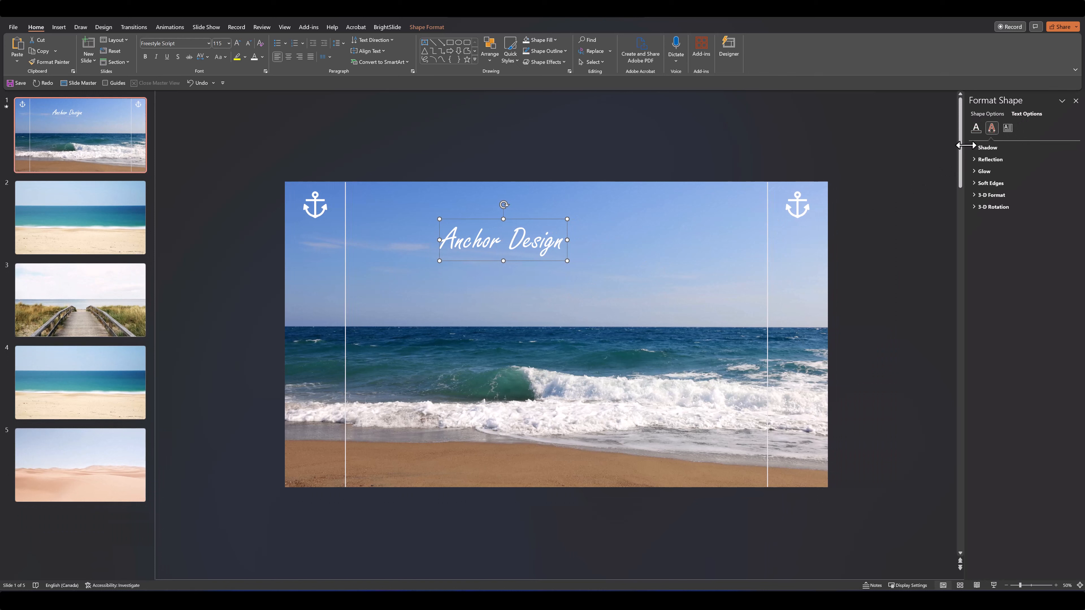
pyautogui.click(974, 148)
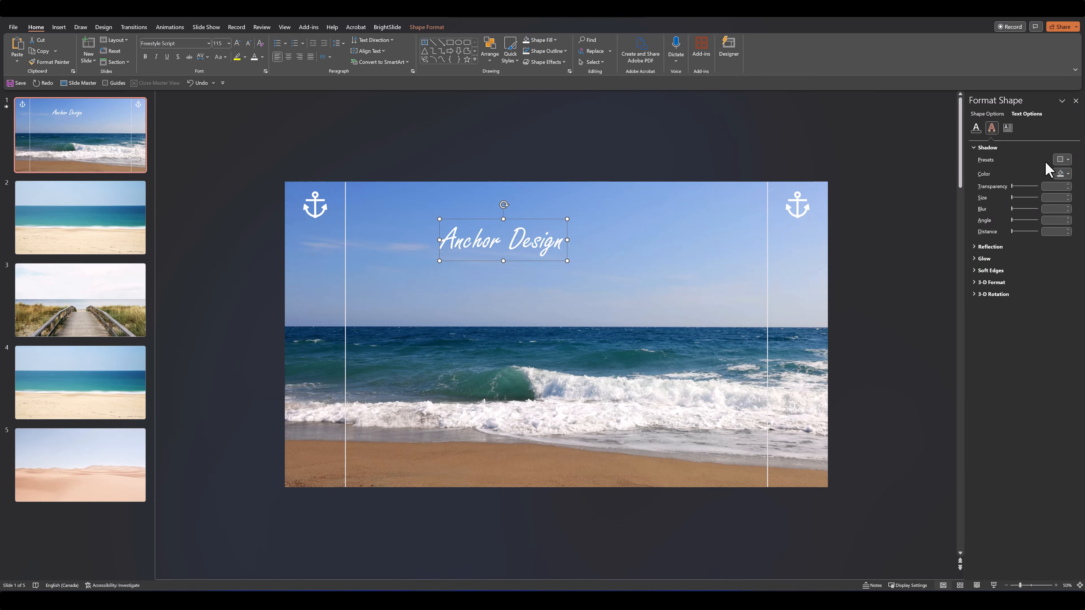
pyautogui.click(1057, 162)
pyautogui.click(1020, 232)
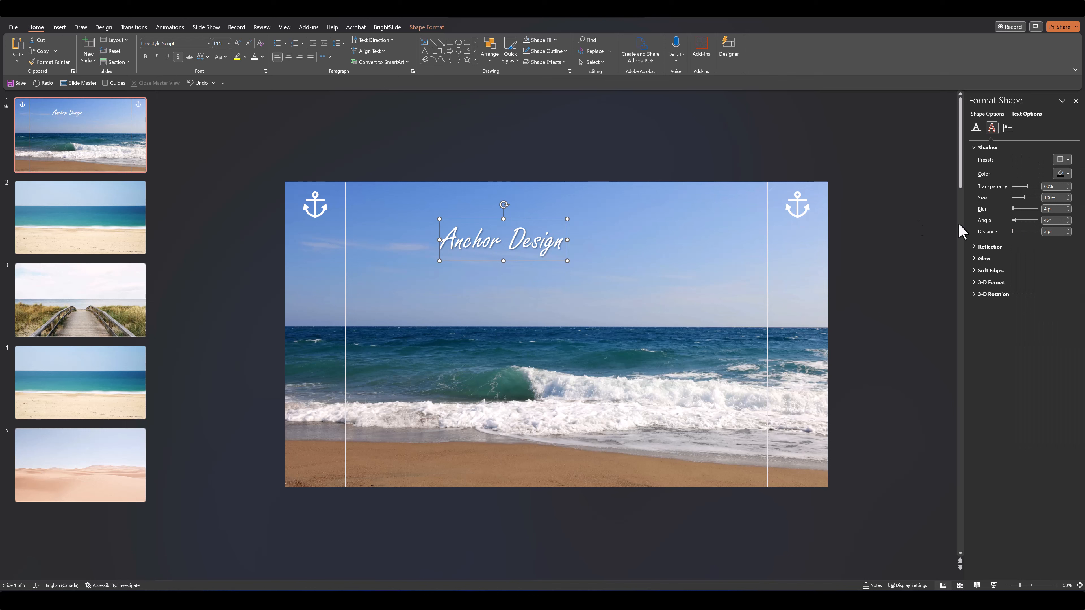
pyautogui.moveTo(506, 207); pyautogui.dragTo(337, 337)
pyautogui.click(248, 349)
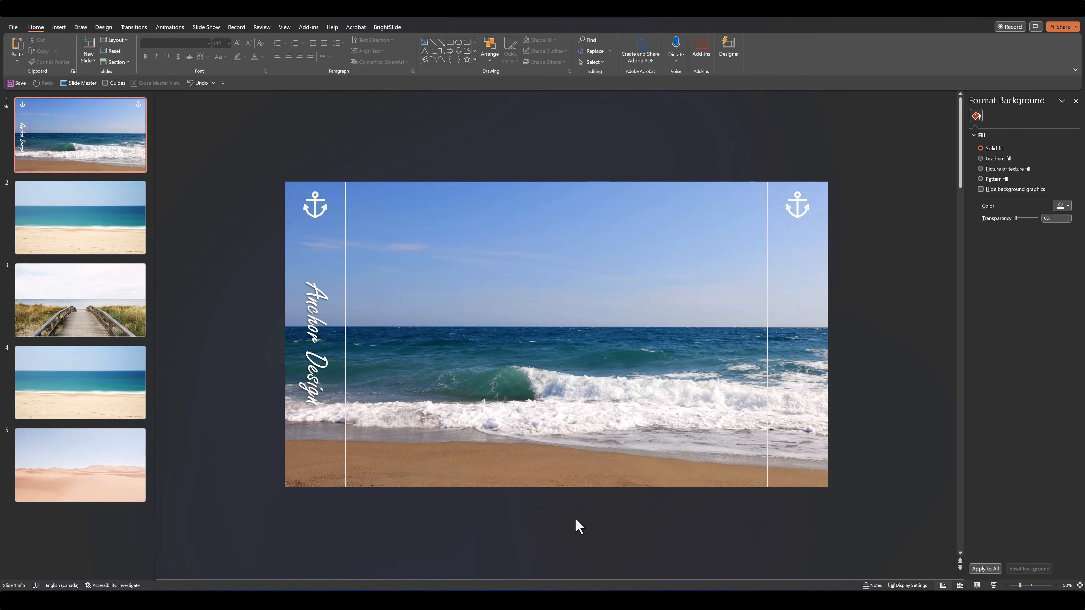
# Paste the cutout picture of the man seen from behind, about 21 cm tall, standing on the sand near the slide's middle
pyautogui.hotkey('ctrl', 'v')
pyautogui.moveTo(494, 183); pyautogui.dragTo(550, 319)
pyautogui.moveTo(578, 360); pyautogui.dragTo(548, 340)
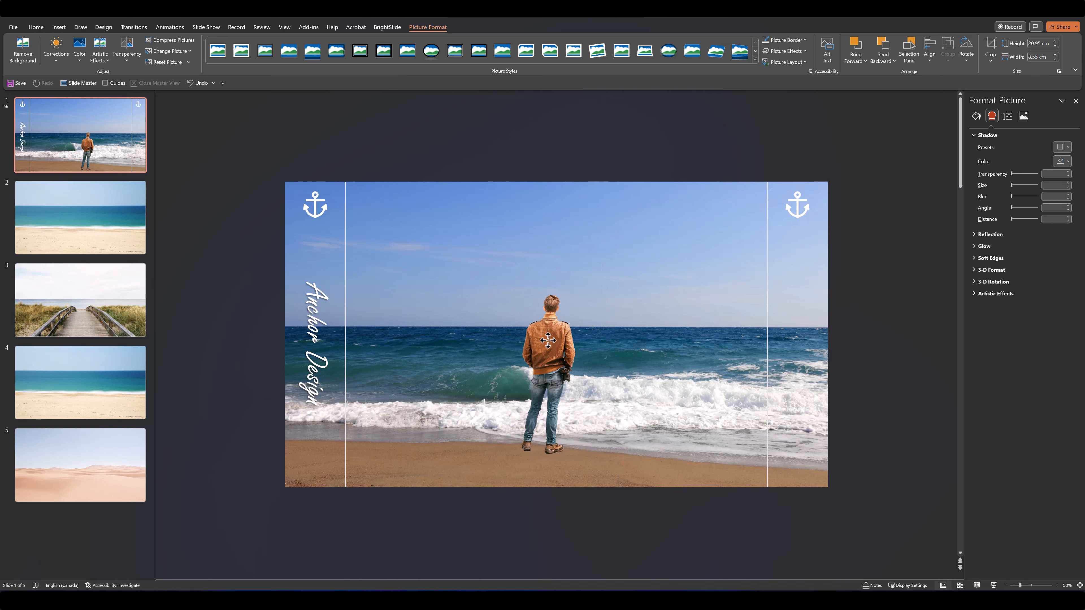
pyautogui.click(612, 556)
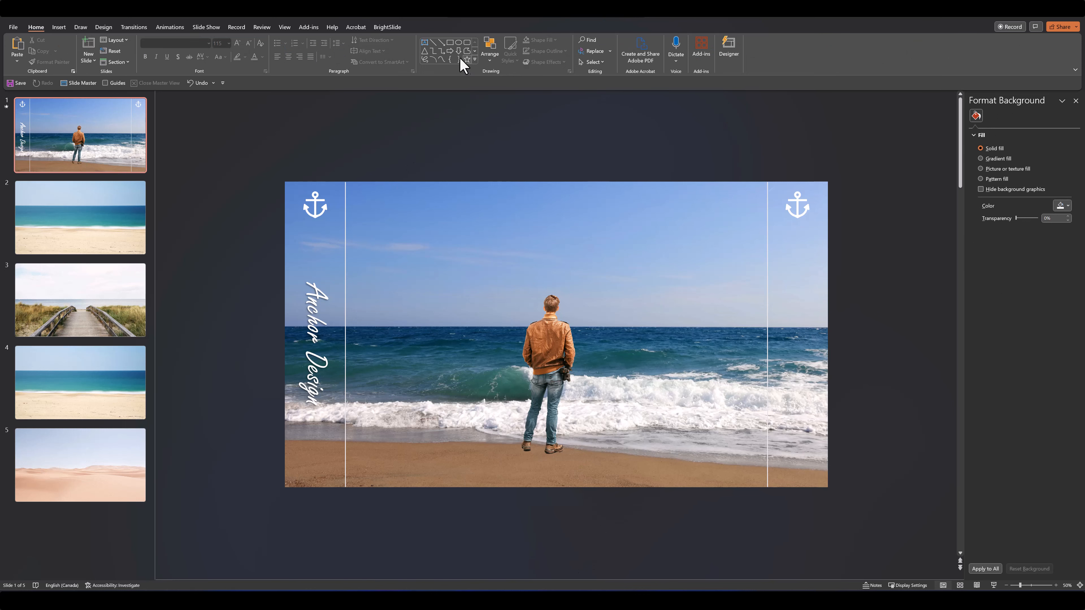
# Draw a horizontal arrow about 8.15 cm long on the sand below the man and make it white and 4.75 pt wide
pyautogui.click(445, 51)
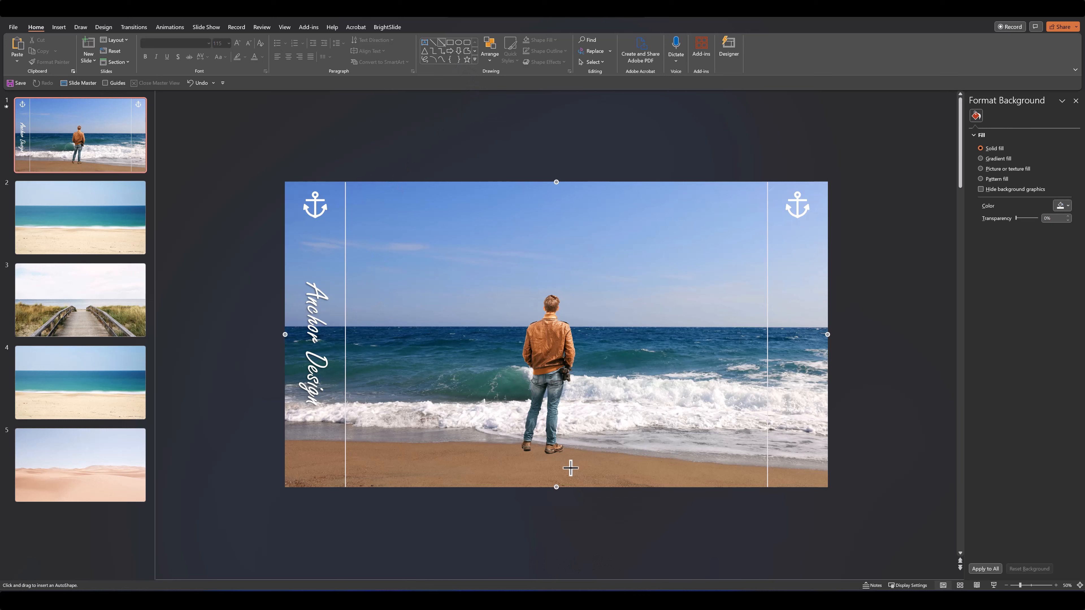
pyautogui.moveTo(627, 473); pyautogui.dragTo(629, 469)
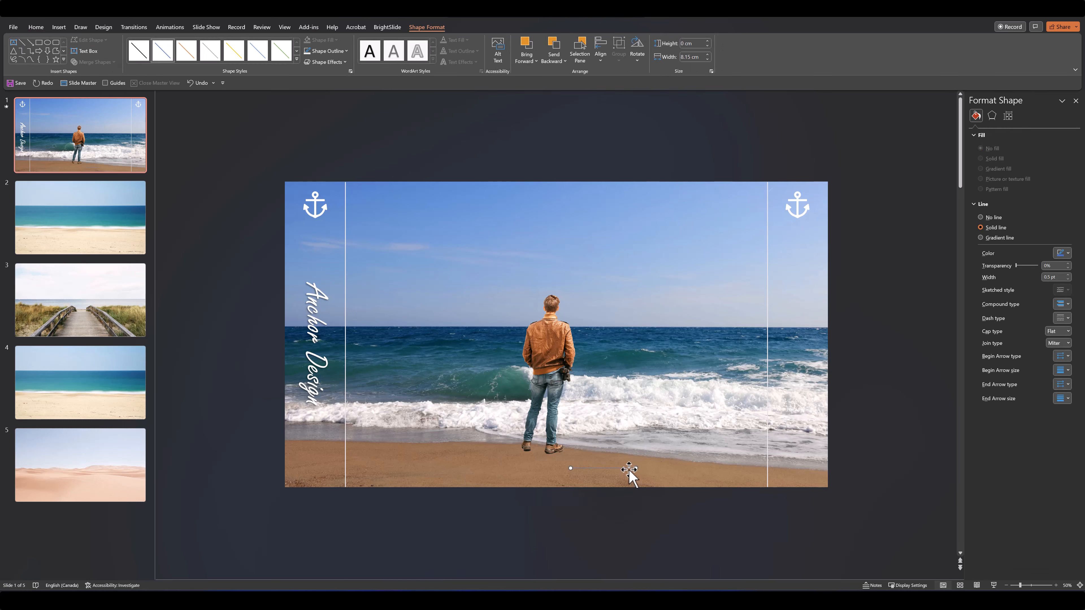
pyautogui.click(1067, 275)
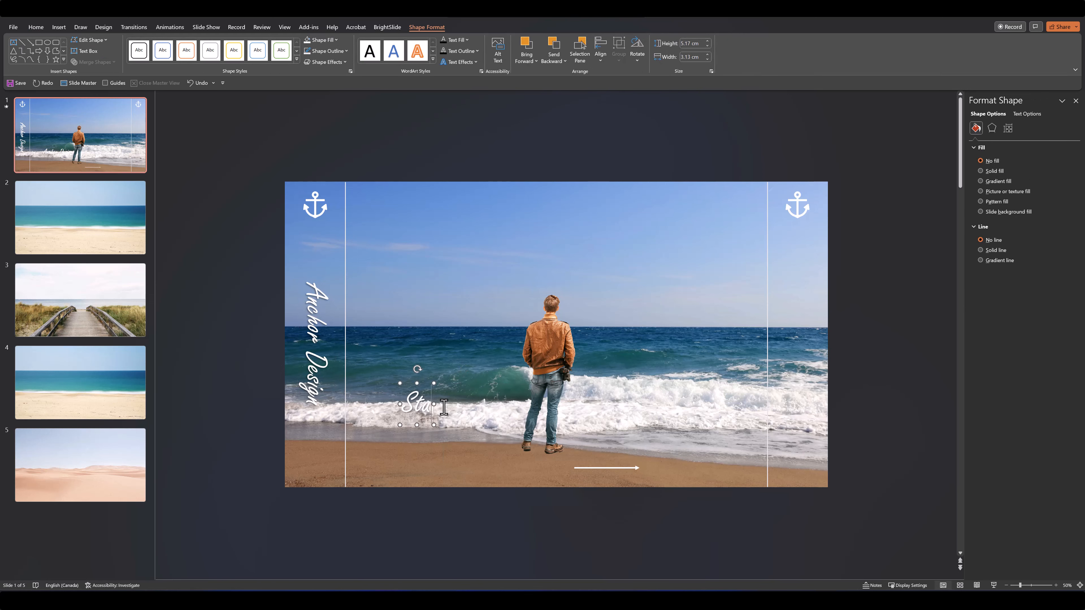
# Place the text "Studio42" beside the arrow and add a mirrored copy of the arrow on its other side
pyautogui.moveTo(452, 428); pyautogui.dragTo(539, 476)
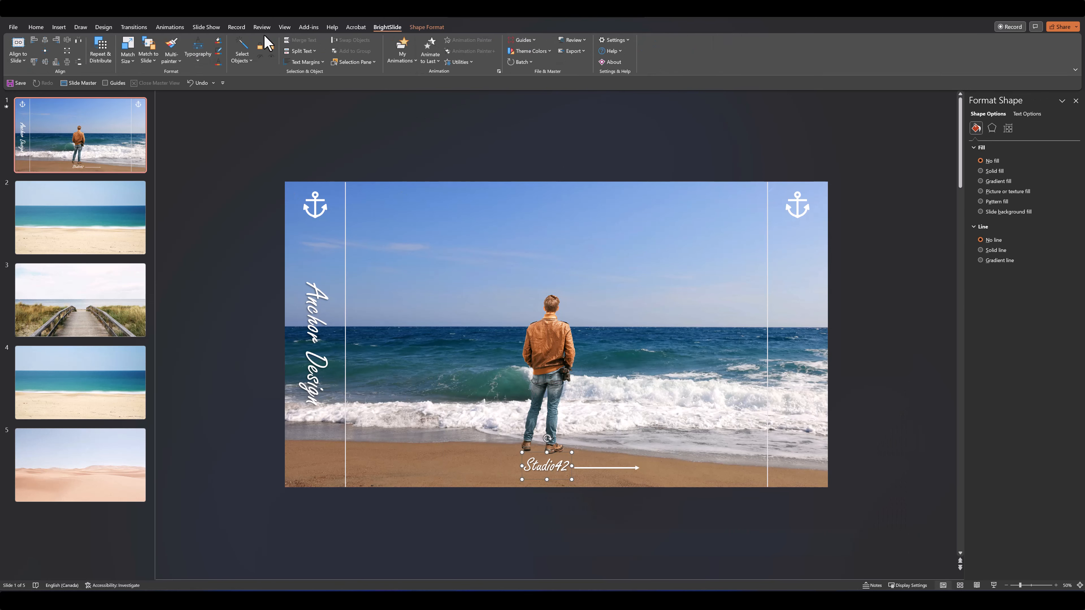
pyautogui.click(426, 27)
pyautogui.click(600, 49)
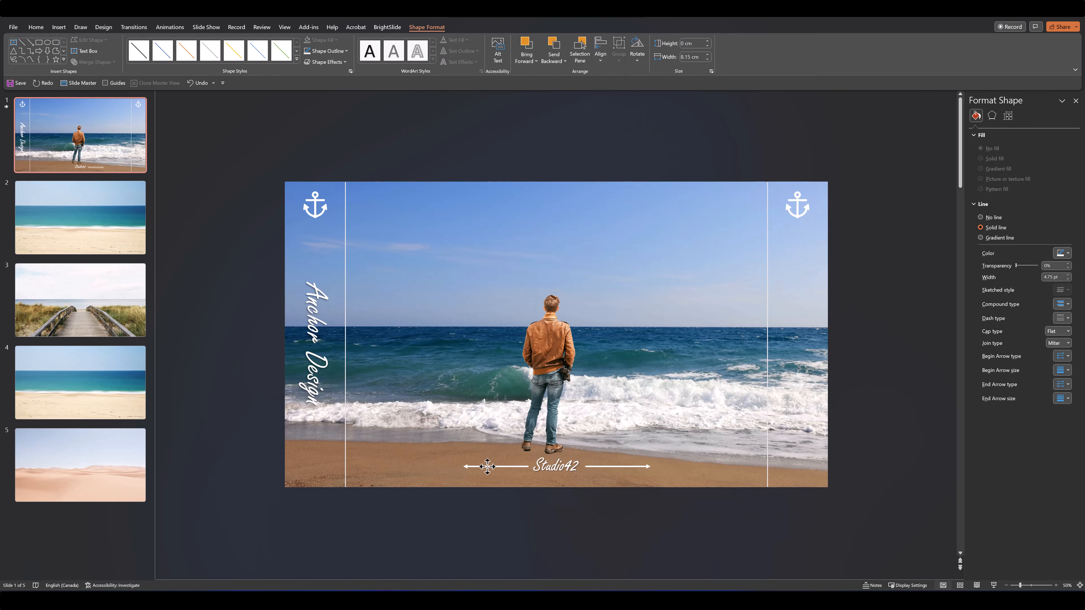
pyautogui.moveTo(488, 467); pyautogui.dragTo(482, 466)
# Move the grouped "Studio42" text and arrows to the slide's top middle and align the man to the slide's horizontal center
pyautogui.moveTo(686, 520); pyautogui.dragTo(494, 209)
pyautogui.click(387, 27)
pyautogui.click(550, 346)
pyautogui.click(427, 26)
pyautogui.click(929, 49)
pyautogui.click(945, 83)
pyautogui.click(496, 504)
pyautogui.click(473, 155)
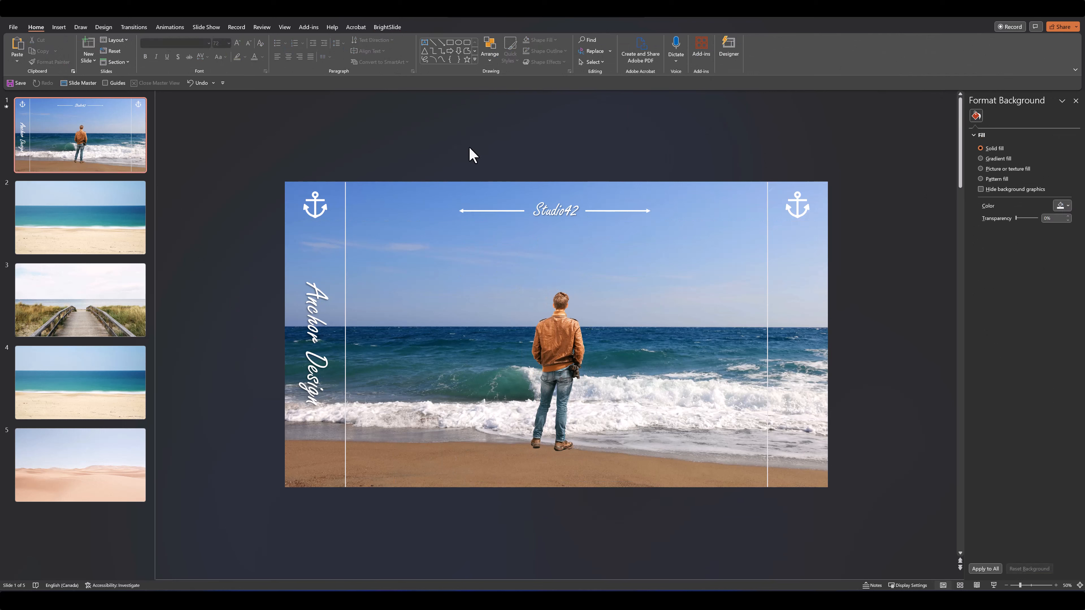
# Group the anchors, lines, texts, arrows and man cutout on slide 1, leaving out the full-slide beach media
pyautogui.moveTo(283, 151); pyautogui.dragTo(872, 538)
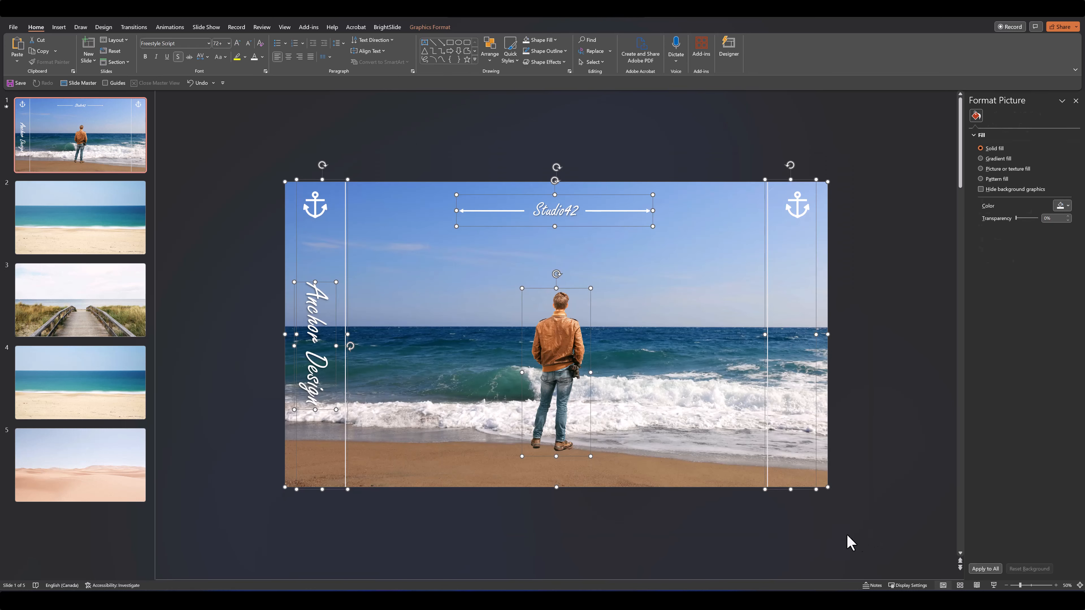
pyautogui.keyDown('shift'); pyautogui.click(285, 487); pyautogui.keyUp('shift')
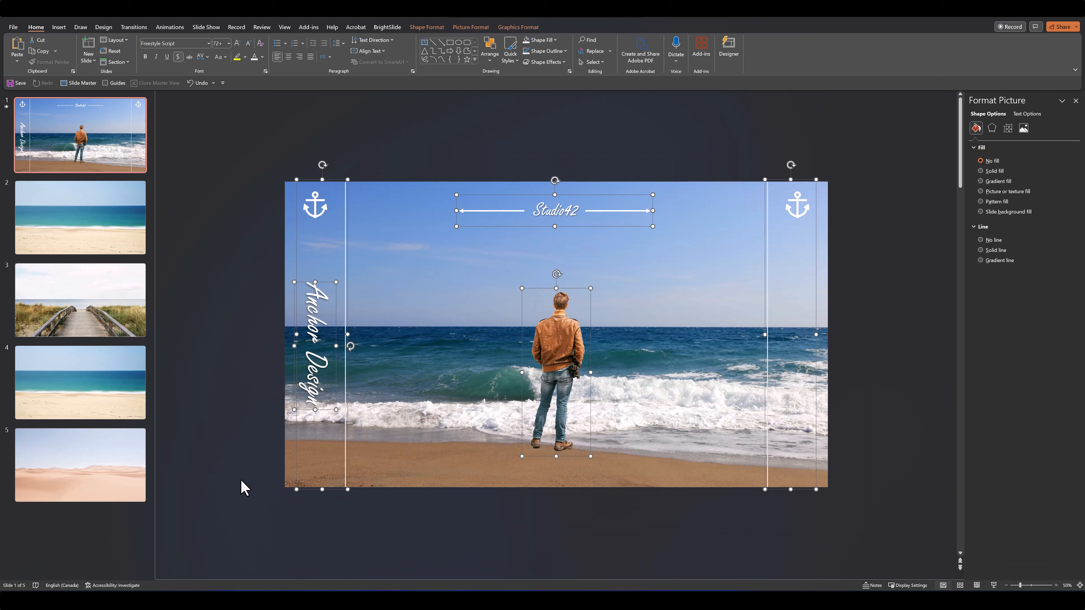
pyautogui.hotkey('ctrl', 'g')
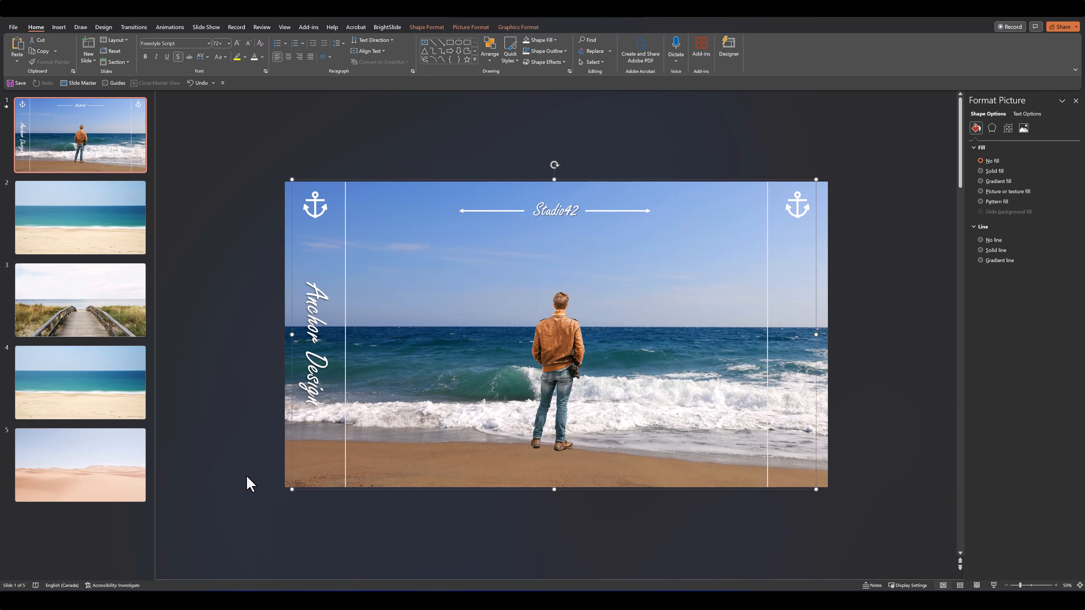
pyautogui.click(249, 483)
pyautogui.moveTo(460, 419)
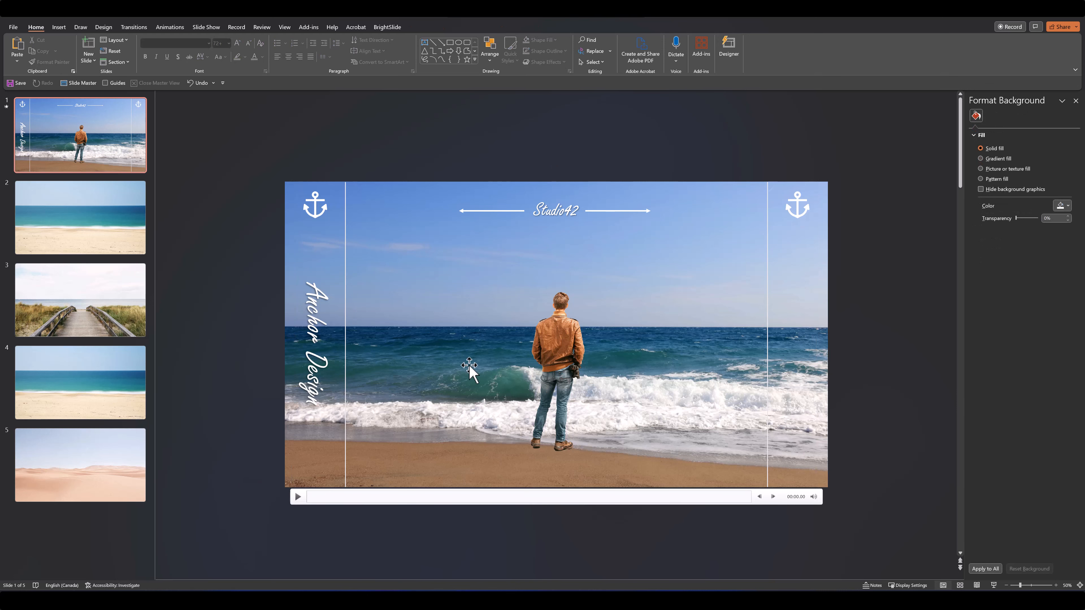
pyautogui.click(566, 347)
pyautogui.moveTo(566, 348)
pyautogui.mouseDown()
pyautogui.moveTo(533, 353)
pyautogui.moveTo(576, 357)
pyautogui.moveTo(562, 417)
pyautogui.moveTo(514, 360)
pyautogui.moveTo(555, 361)
pyautogui.moveTo(587, 390)
pyautogui.moveTo(564, 350)
pyautogui.mouseUp()
pyautogui.click(265, 340)
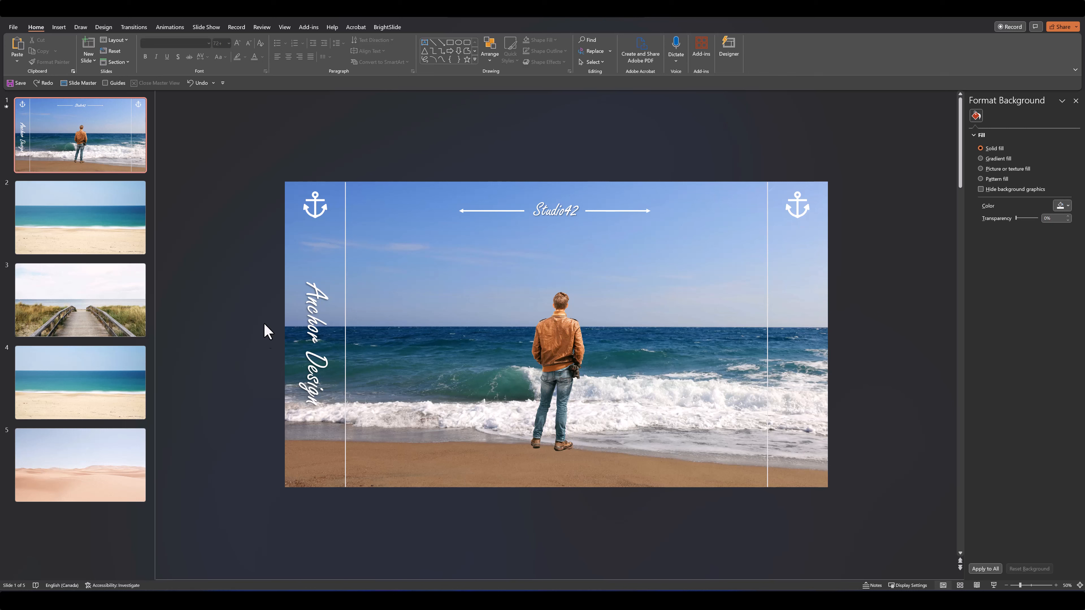
# Add a text box over the sky to the left of the man reading "PARALLAX SLIDE 1" on two lines
pyautogui.click(424, 41)
pyautogui.click(417, 301)
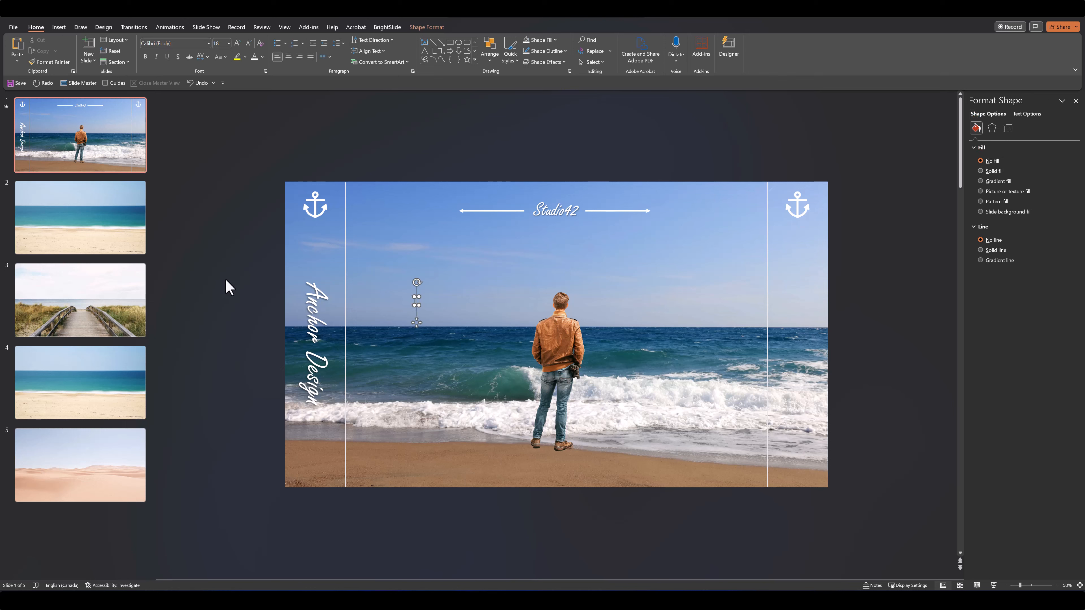
pyautogui.write('PARALLAX SLIDE 1')
pyautogui.click(225, 279)
pyautogui.click(426, 312)
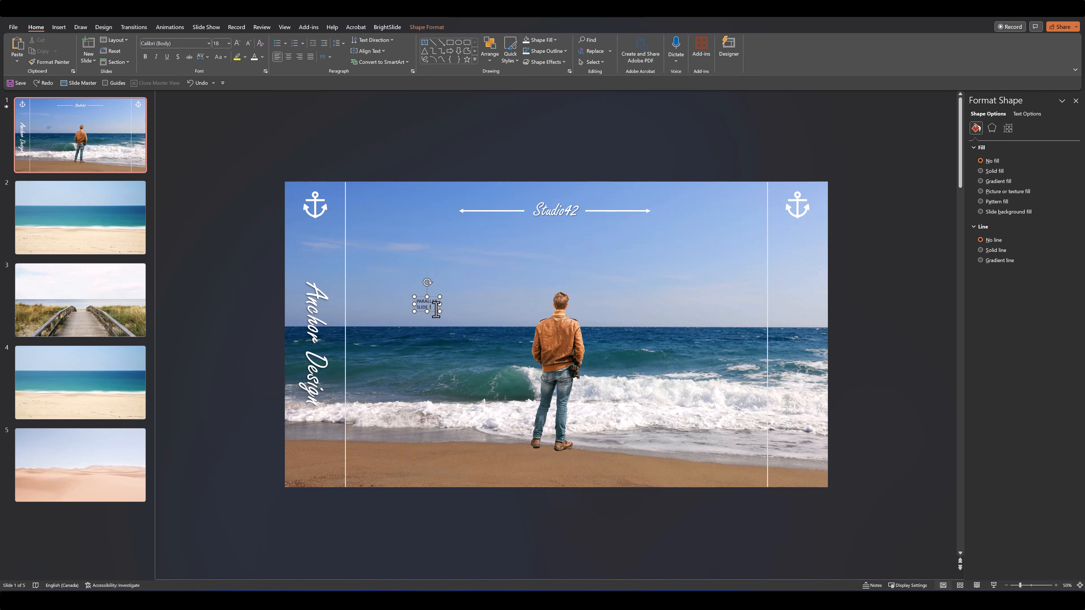
# Set the font of the "PARALLAX SLIDE 1" text to Montserrat Black
pyautogui.click(149, 44)
pyautogui.write('Mon')
pyautogui.press('BackSpace')
pyautogui.press('BackSpace')
pyautogui.press('BackSpace')
pyautogui.press('BackSpace')
pyautogui.write('Montserrat Black')
pyautogui.press('Return')
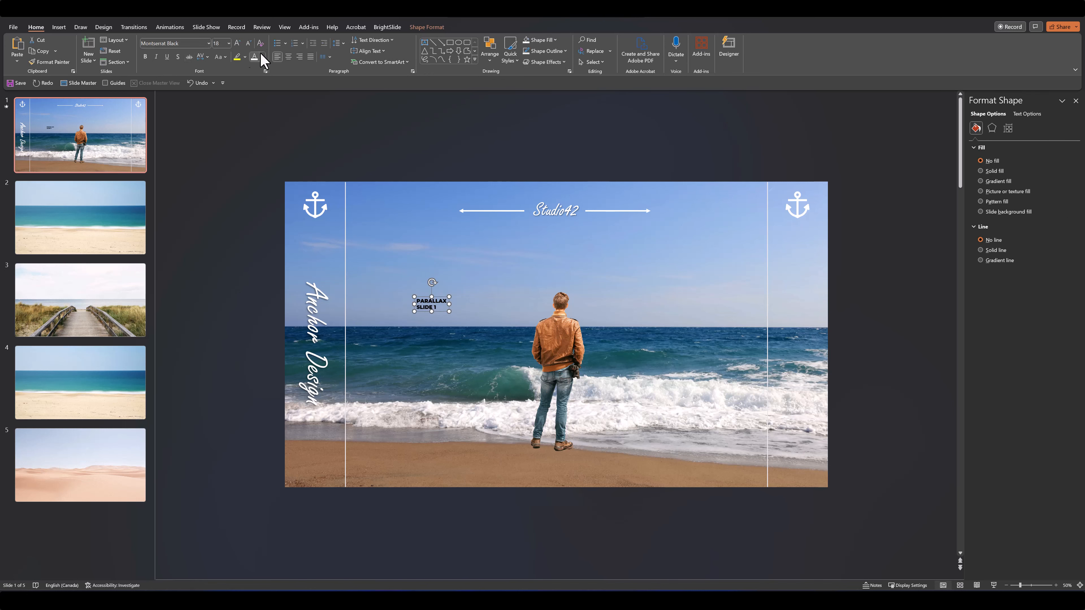
# Enlarge the "PARALLAX SLIDE 1" title to 80 pt and move it between the left vertical line and the man
pyautogui.click(238, 43)
pyautogui.click(238, 42)
pyautogui.click(239, 43)
pyautogui.click(238, 43)
pyautogui.click(238, 43)
pyautogui.click(238, 42)
pyautogui.click(238, 42)
pyautogui.click(238, 43)
pyautogui.click(238, 43)
pyautogui.moveTo(443, 353); pyautogui.dragTo(396, 336)
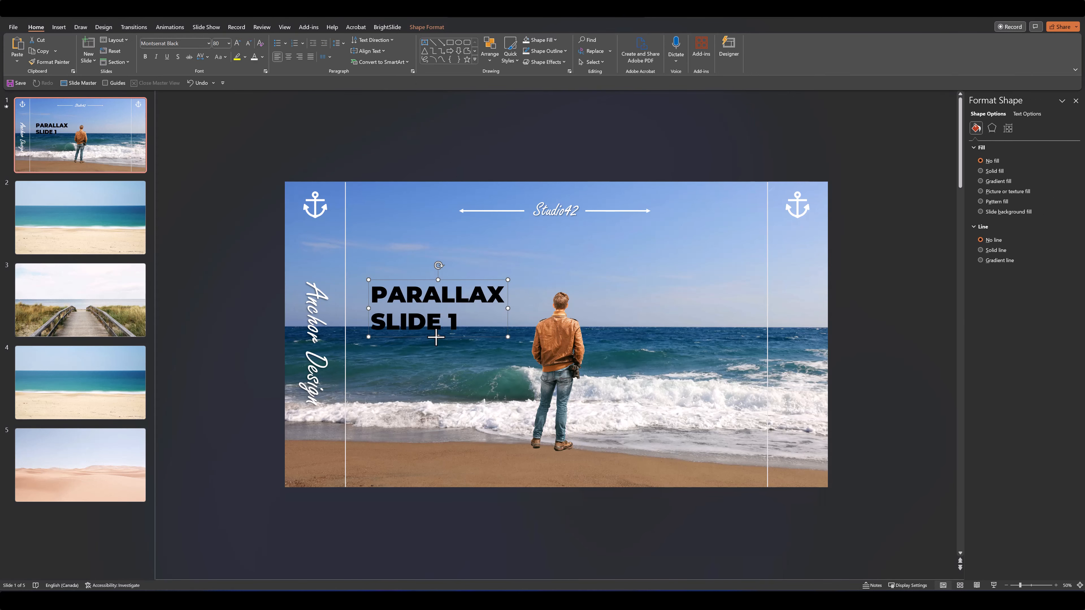
# Tighten the title's line spacing to Multiple at 0.7
pyautogui.click(412, 70)
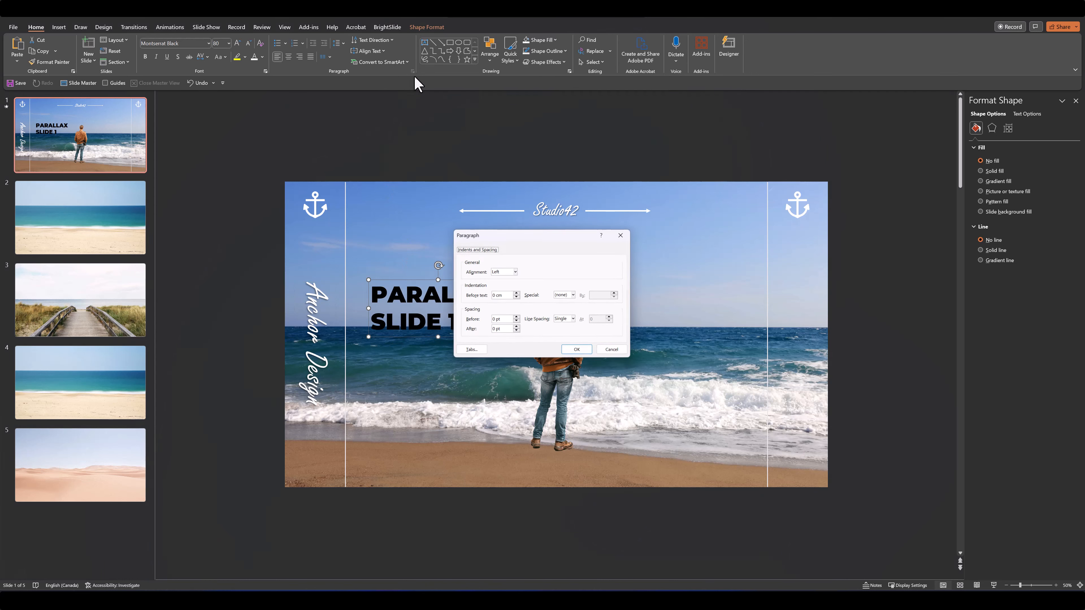
pyautogui.click(572, 319)
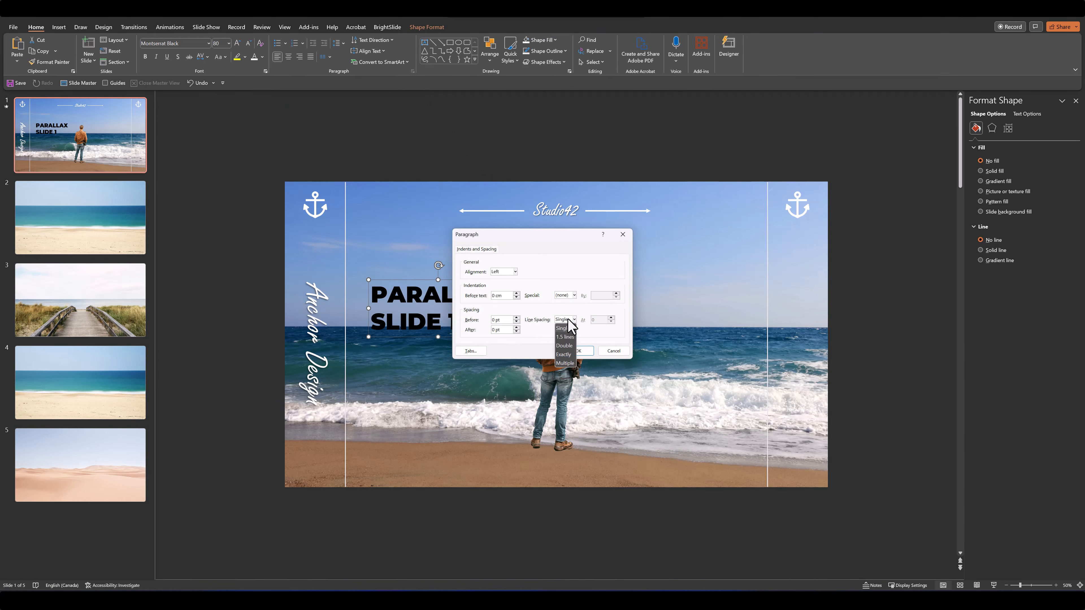
pyautogui.click(564, 363)
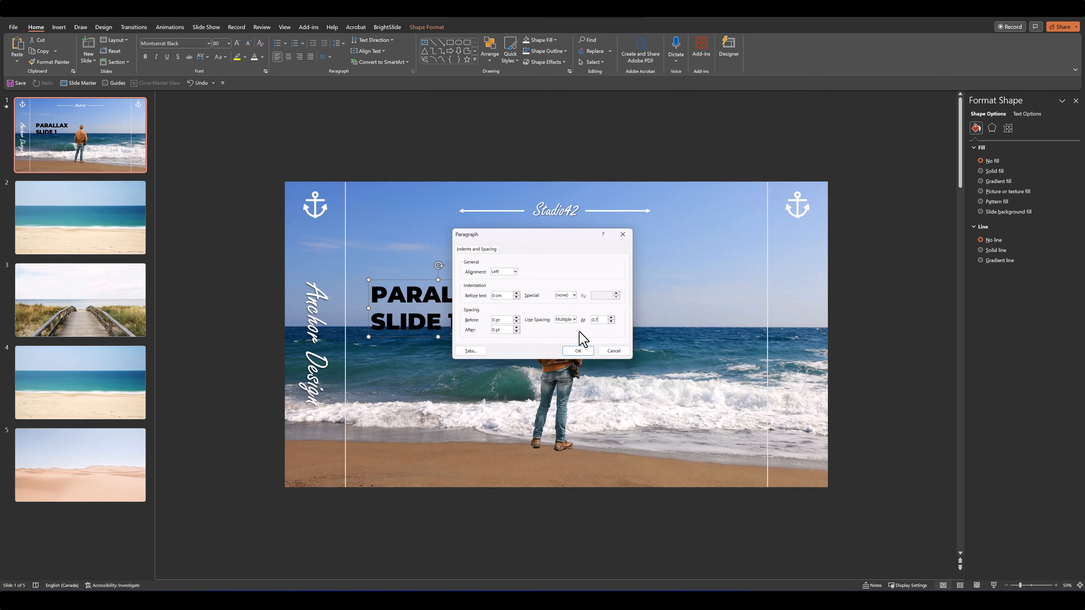
pyautogui.click(578, 351)
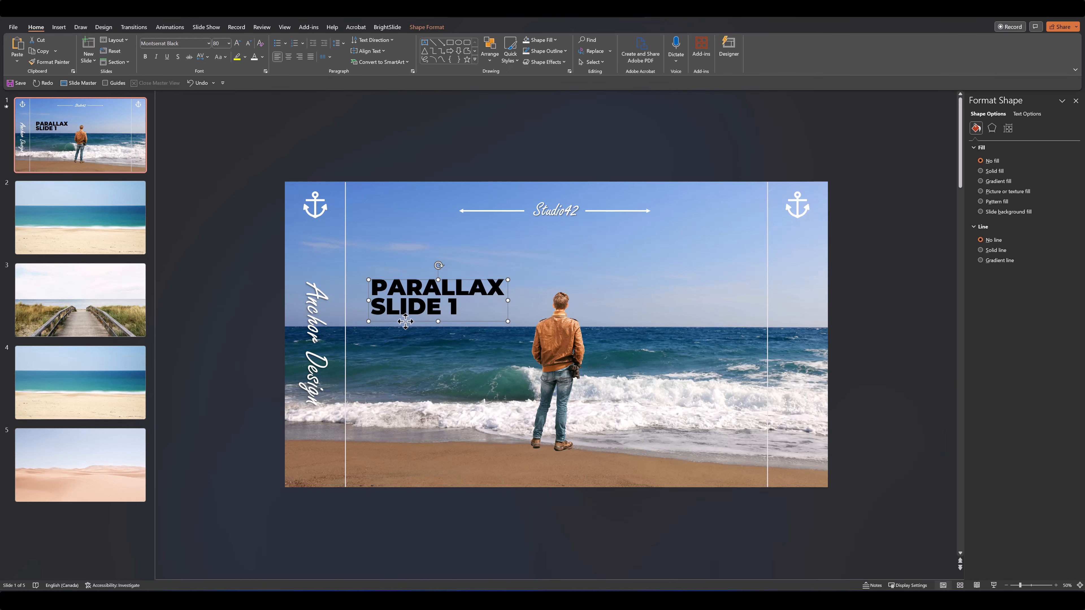
# Enlarge the title to 96 pt in white and shift it slightly down and to the left
pyautogui.click(238, 44)
pyautogui.click(238, 44)
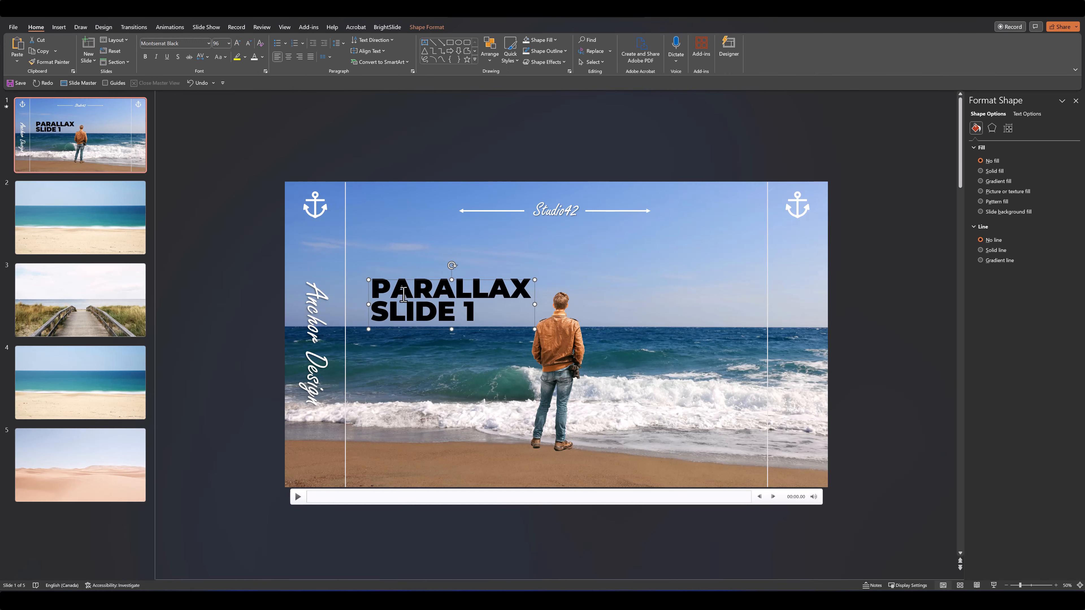
pyautogui.moveTo(406, 329)
pyautogui.mouseDown()
pyautogui.moveTo(401, 345)
pyautogui.moveTo(404, 332)
pyautogui.mouseUp()
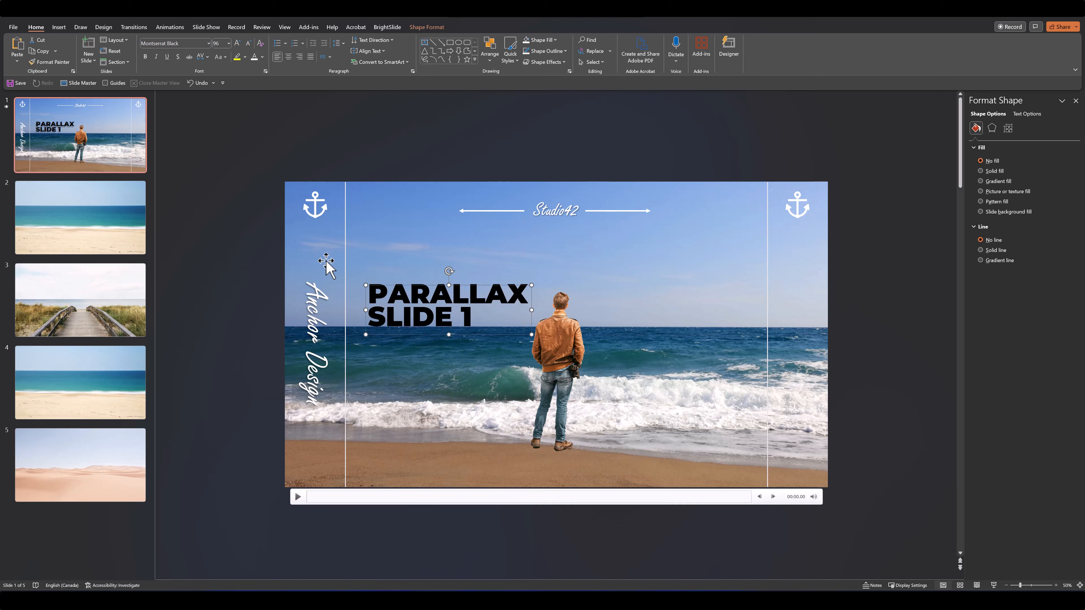
pyautogui.click(255, 58)
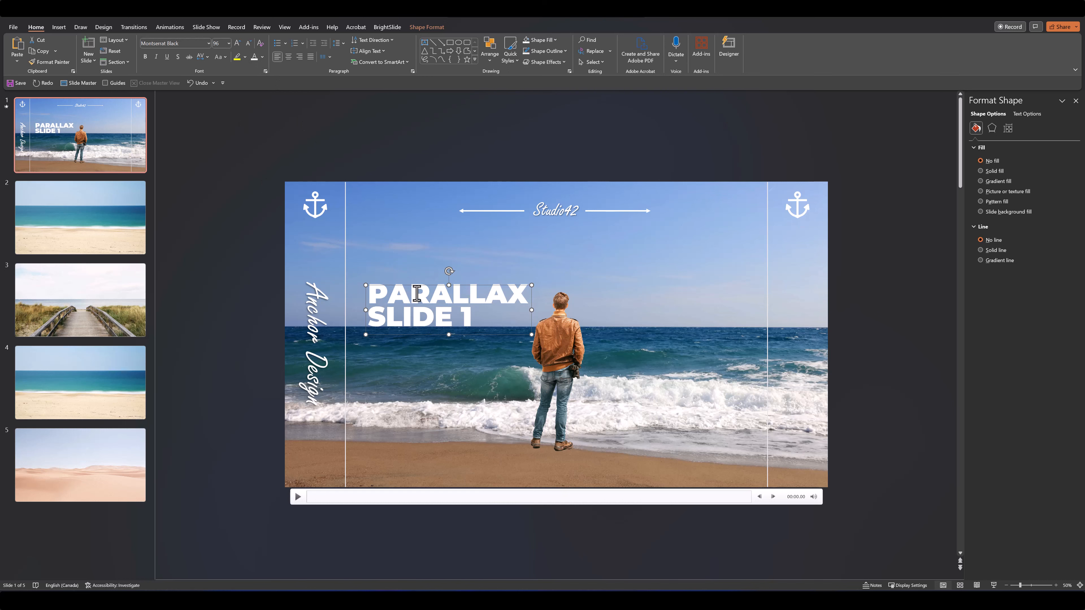
# Give the title text a soft preset shadow with 75% transparency and a 63 pt blur
pyautogui.click(1023, 114)
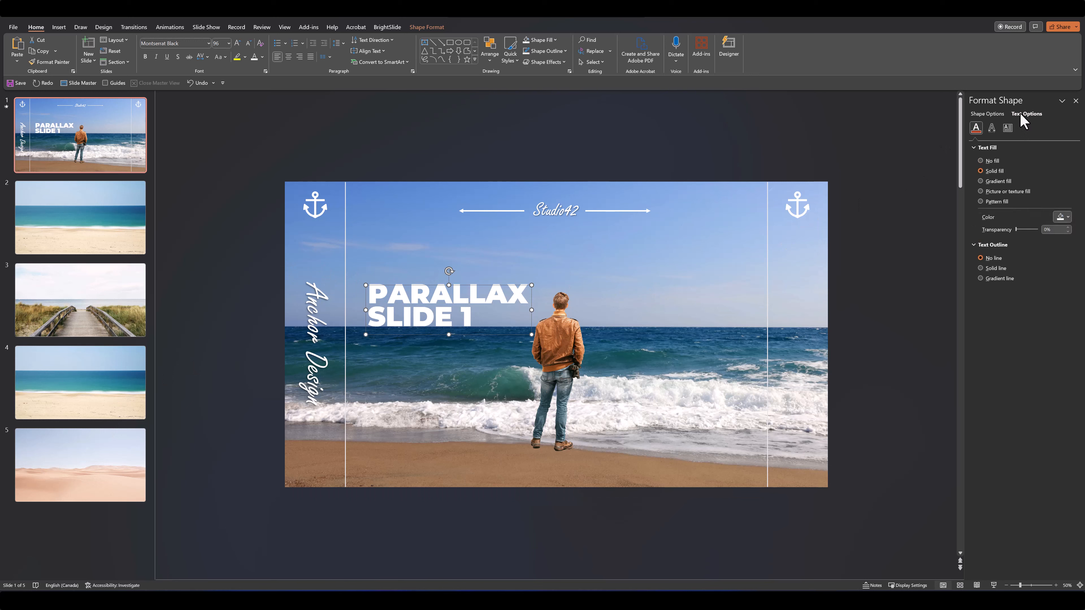
pyautogui.click(991, 128)
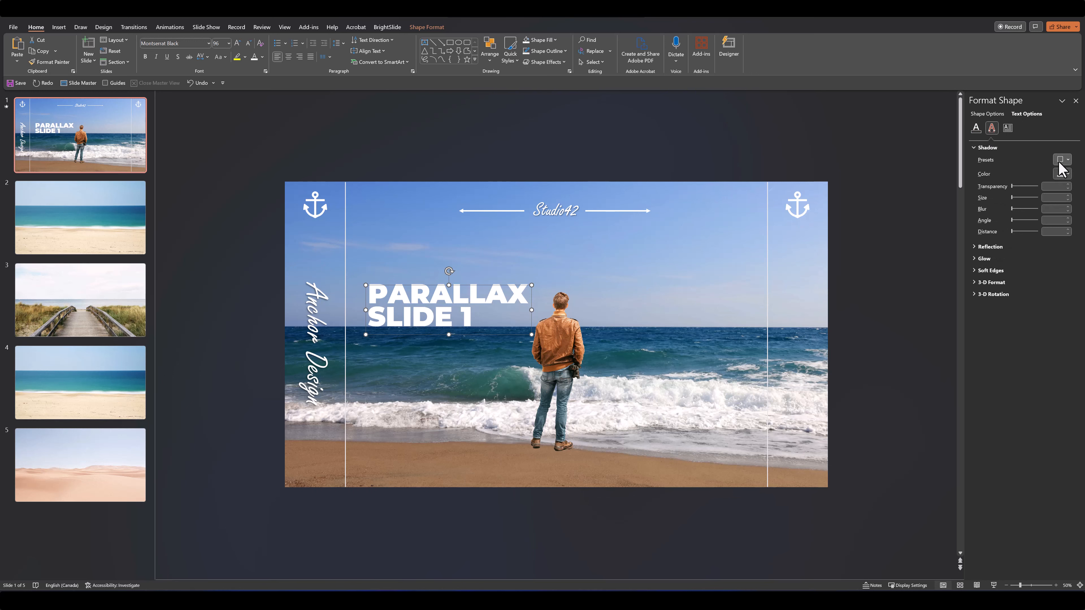
pyautogui.click(1059, 162)
pyautogui.click(1027, 232)
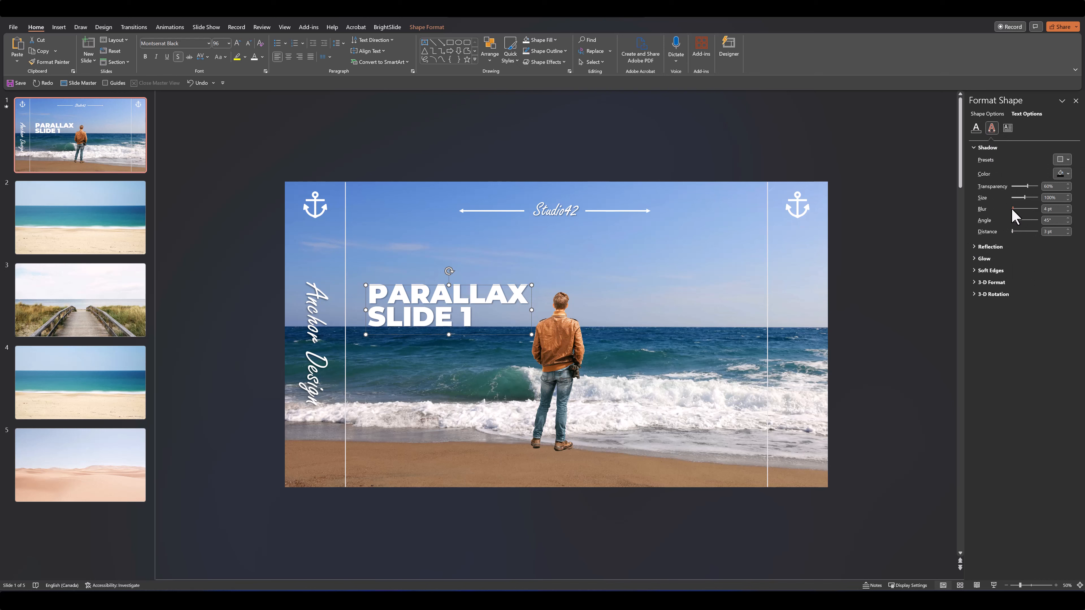
pyautogui.moveTo(1012, 208); pyautogui.dragTo(1024, 208)
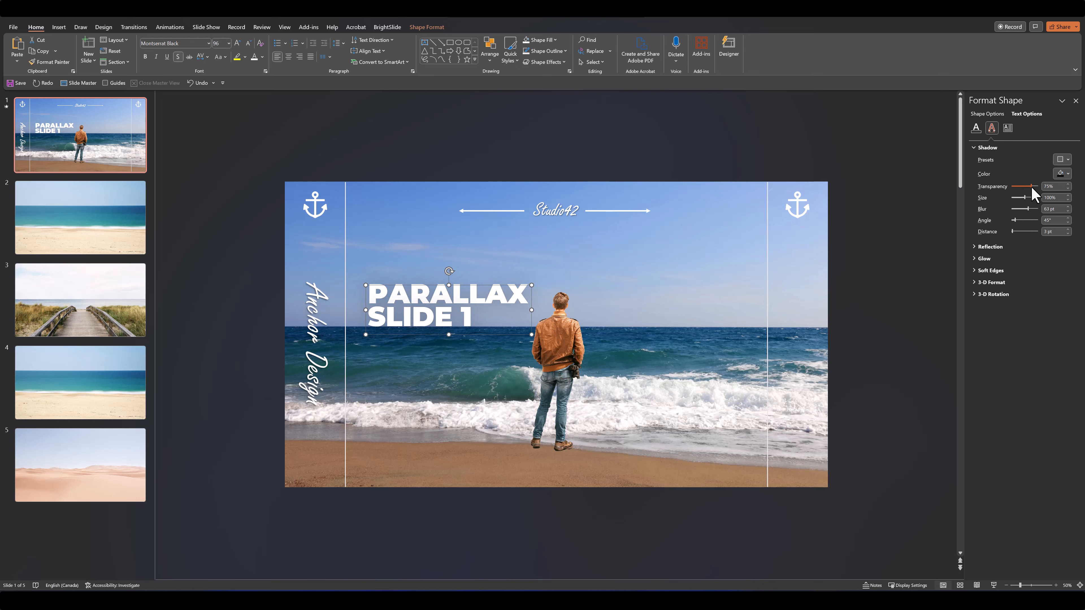
pyautogui.click(384, 159)
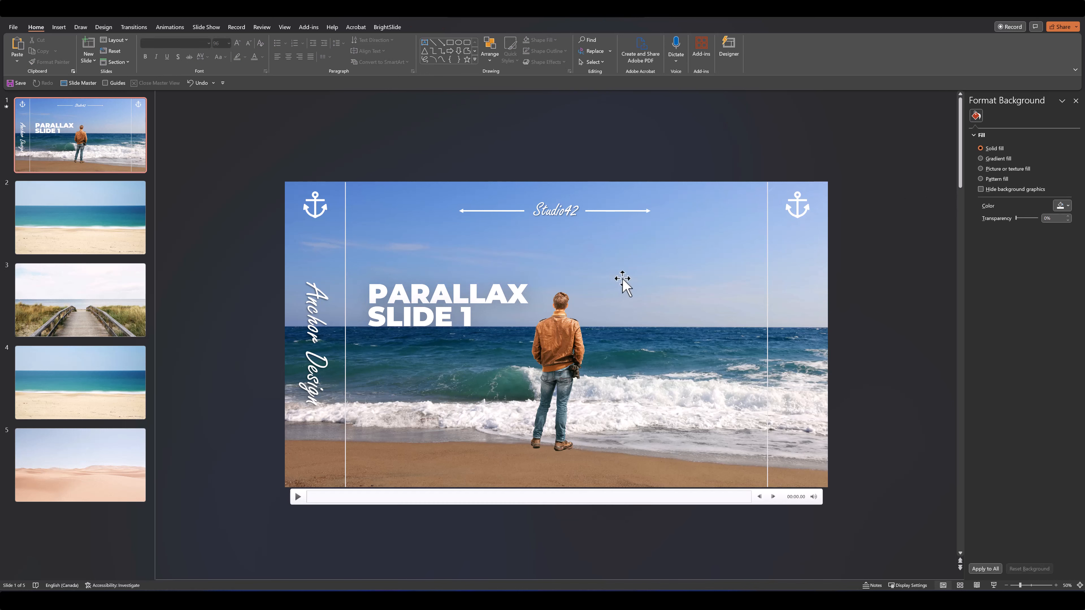
# Duplicate the title text box to the right of the man and replace its text with "01."
pyautogui.click(383, 323)
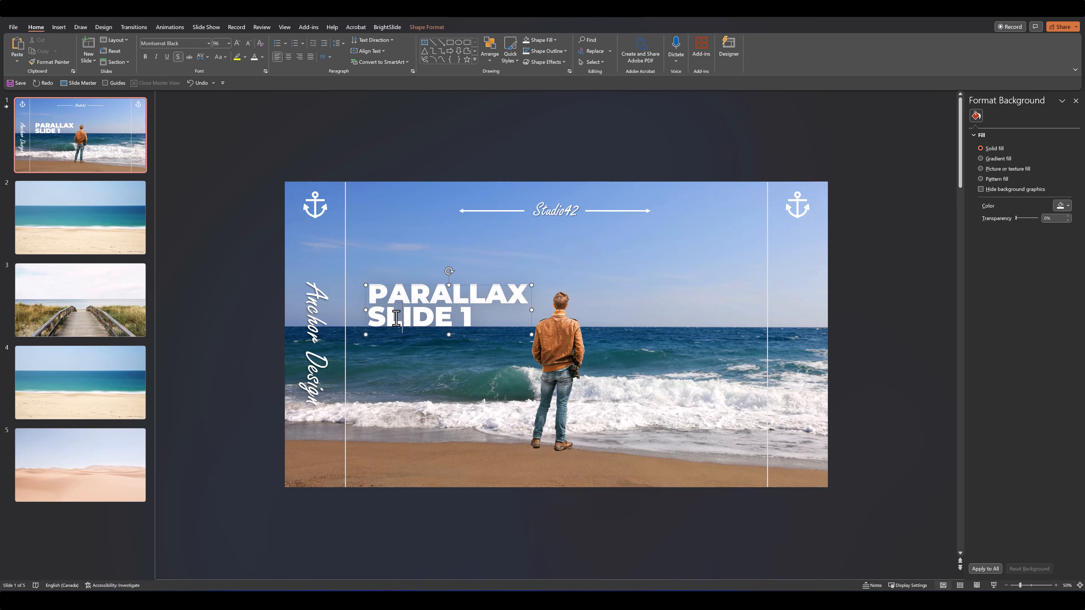
pyautogui.hotkey('ctrl', 'c')
pyautogui.hotkey('ctrl', 'v')
pyautogui.moveTo(403, 341); pyautogui.dragTo(631, 333)
pyautogui.click(623, 315)
pyautogui.hotkey('ctrl', 'w')
pyautogui.press('Escape')
pyautogui.hotkey('ctrl', 'a')
pyautogui.write('01.')
# Add a text box with one generated lorem ipsum paragraph below "01." and narrow it to end before the right vertical line
pyautogui.click(424, 42)
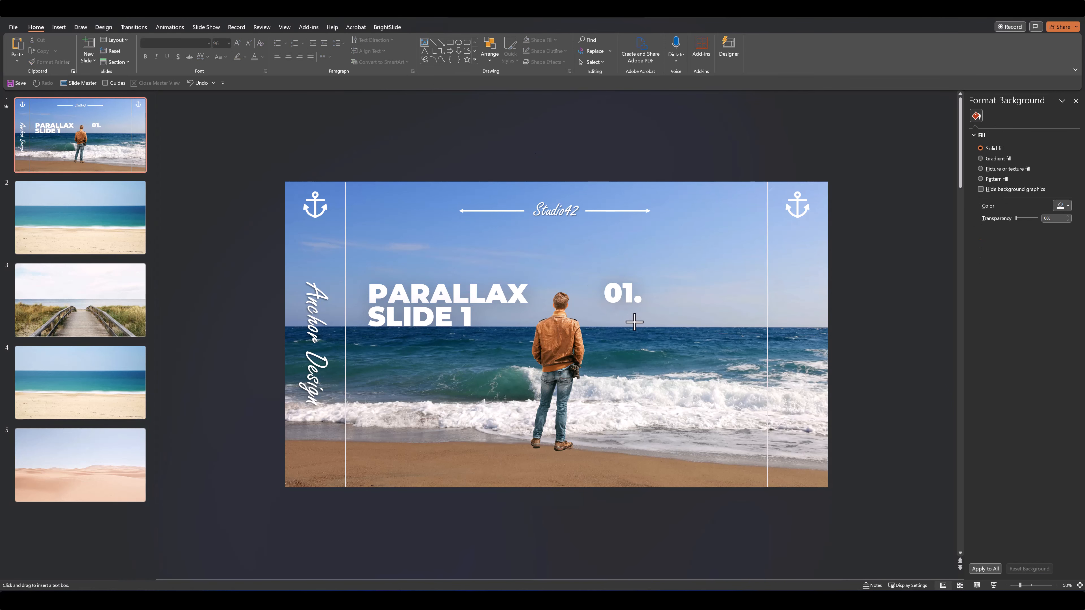
pyautogui.click(614, 322)
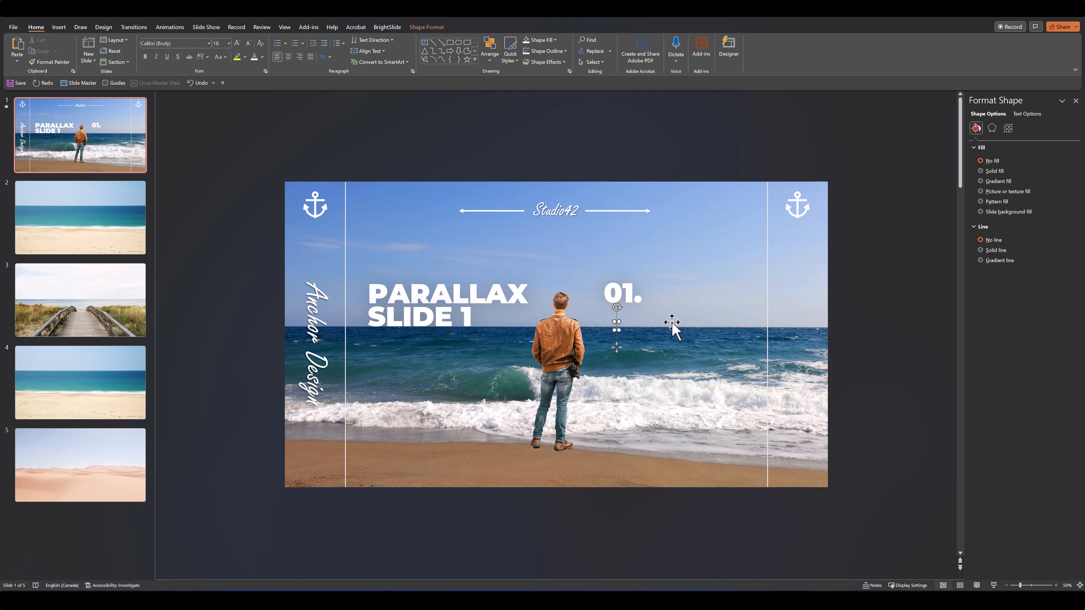
pyautogui.write('=lorem(1)')
pyautogui.press('Return')
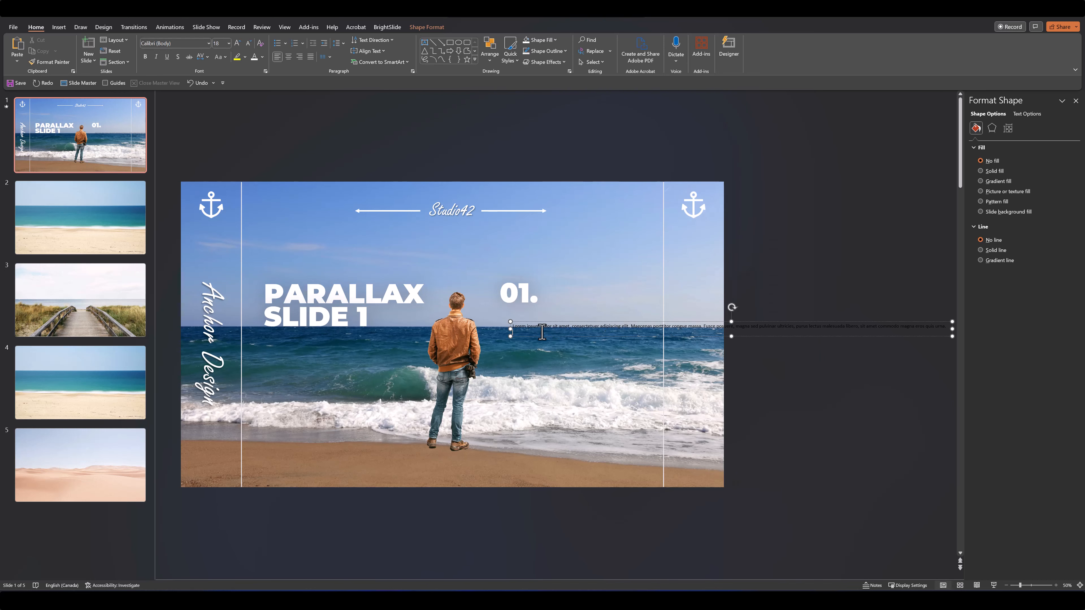
pyautogui.moveTo(952, 329); pyautogui.dragTo(641, 359)
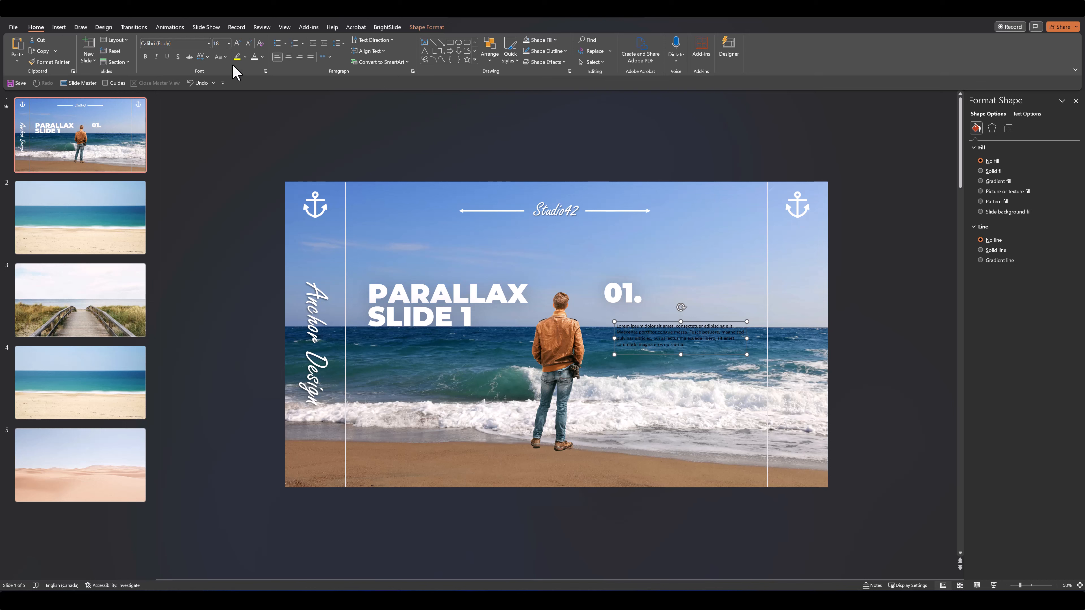
# Format the lorem ipsum paragraph in bold 20 pt Roboto
pyautogui.hotkey('ctrl', 'z')
pyautogui.hotkey('ctrl', 'z')
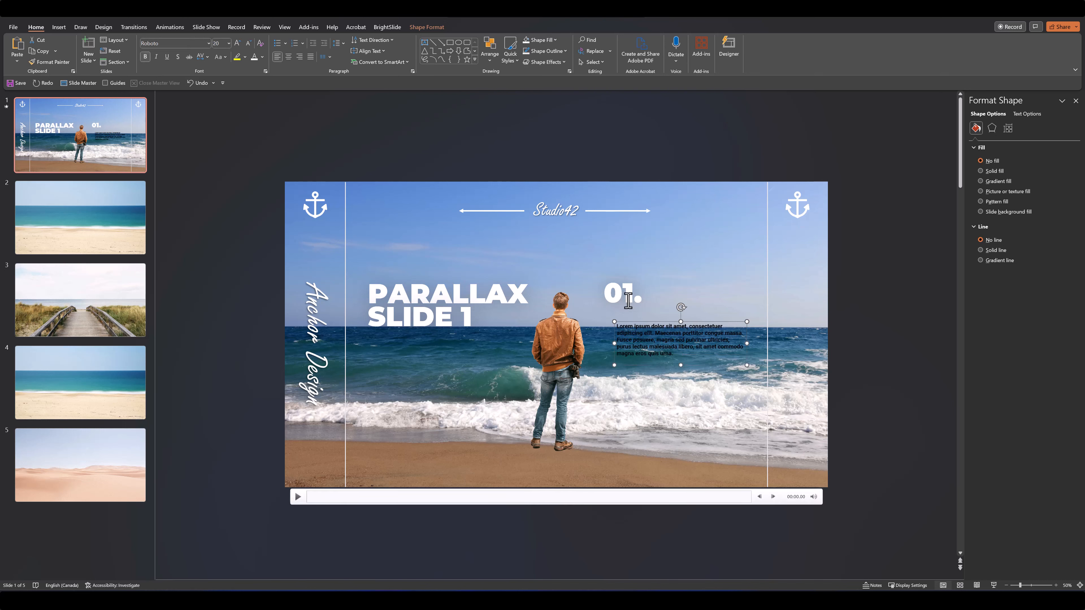